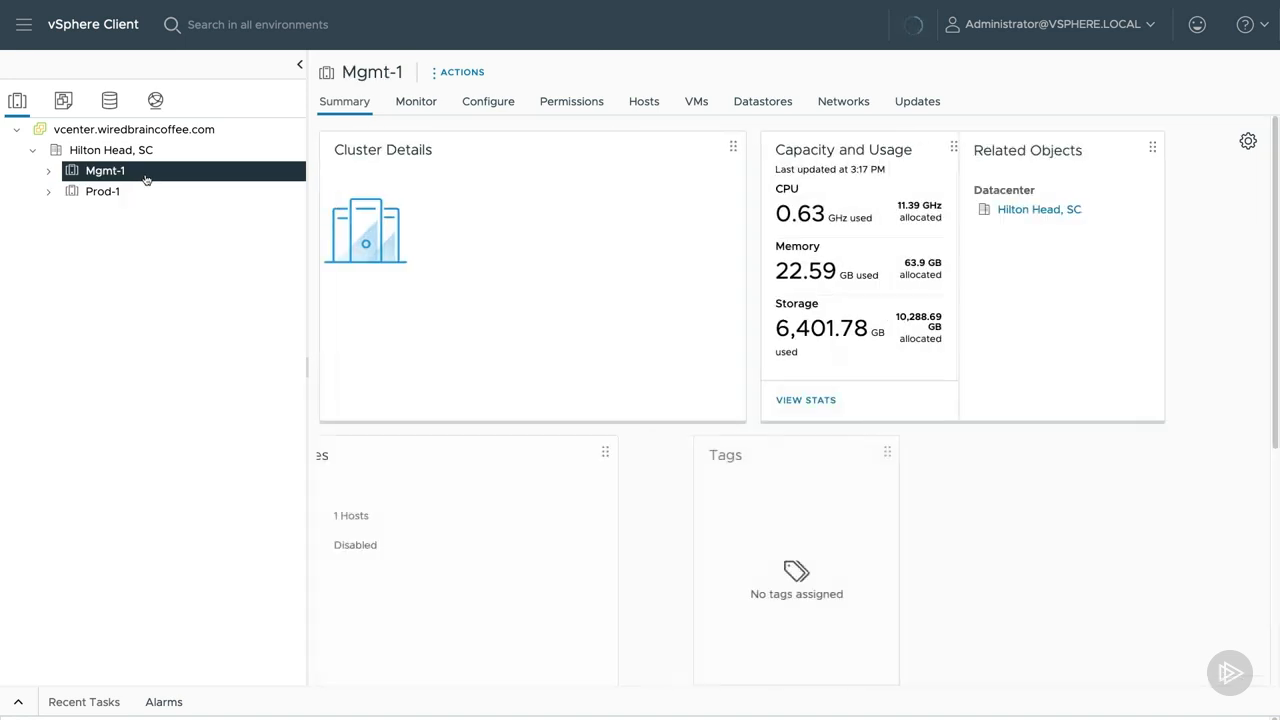
Look over the Prod-1 and Mgmt-1 clusters and inspect the virtual switches of host node0.wiredbraincoffee.com.
click(140, 196)
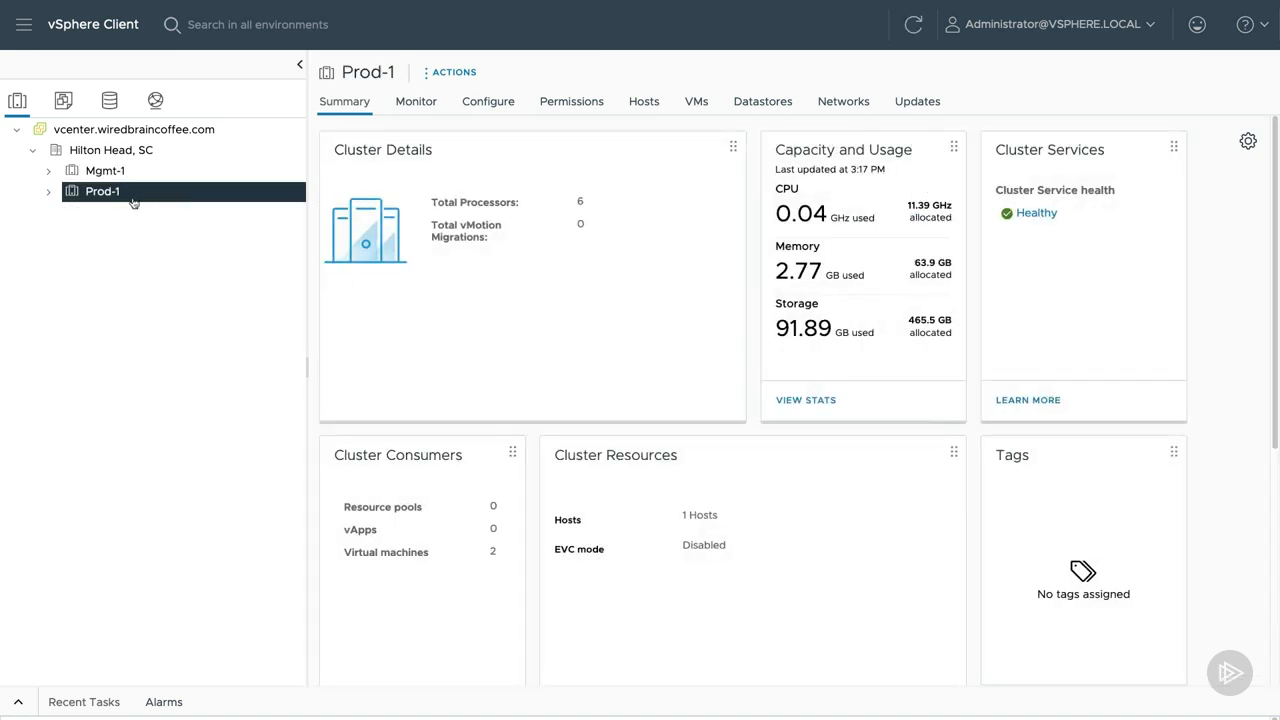
click(48, 171)
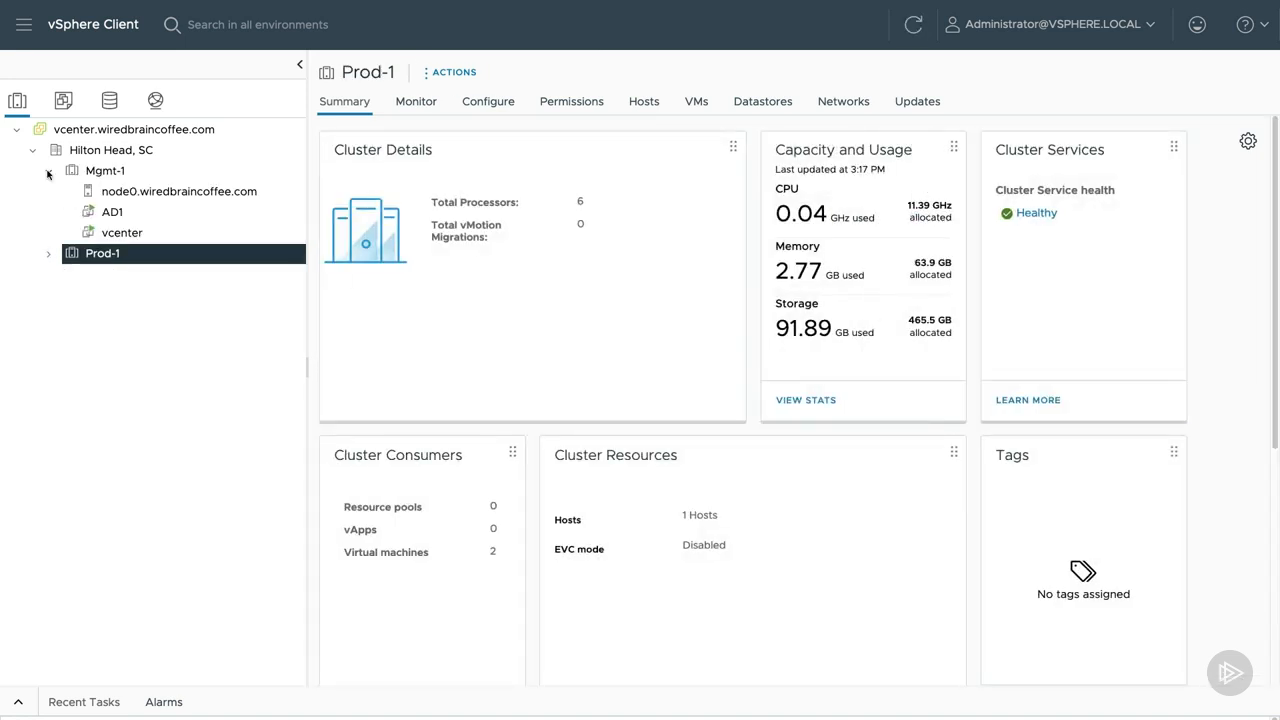
click(166, 196)
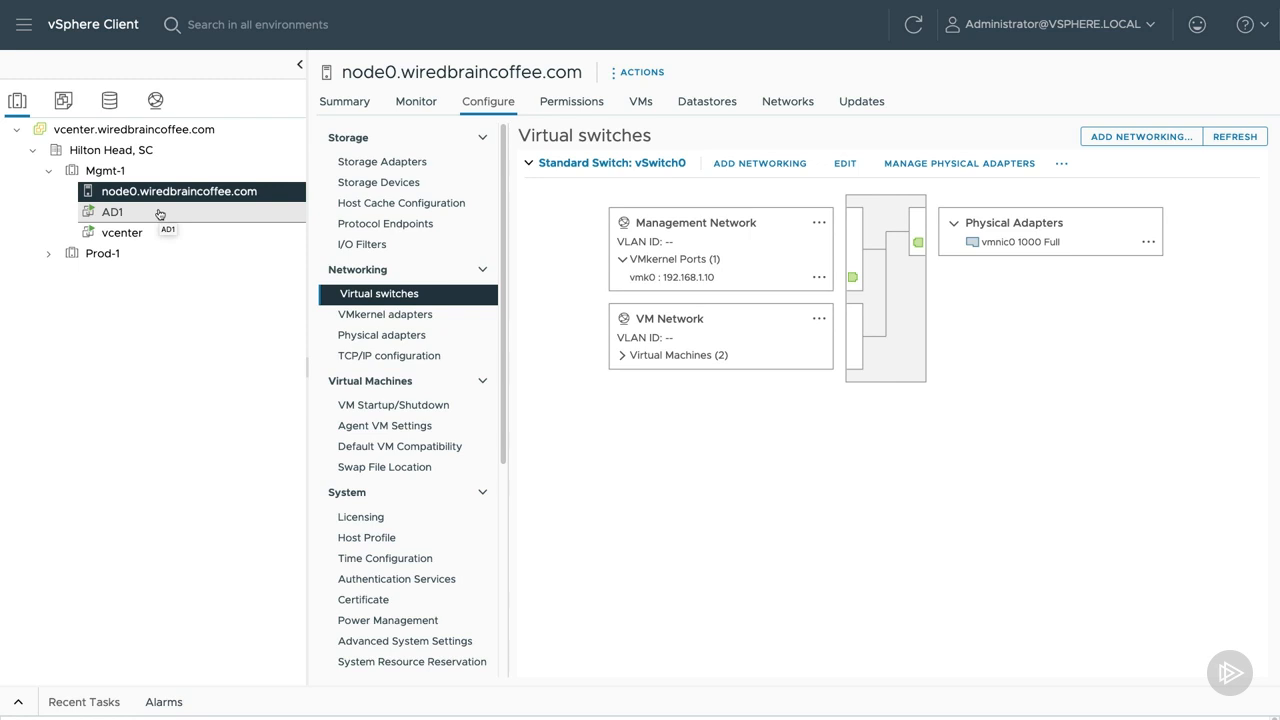
click(48, 170)
Delete the virtual machine WEB-SERVER-1 in the Prod-1 cluster from disk.
click(48, 191)
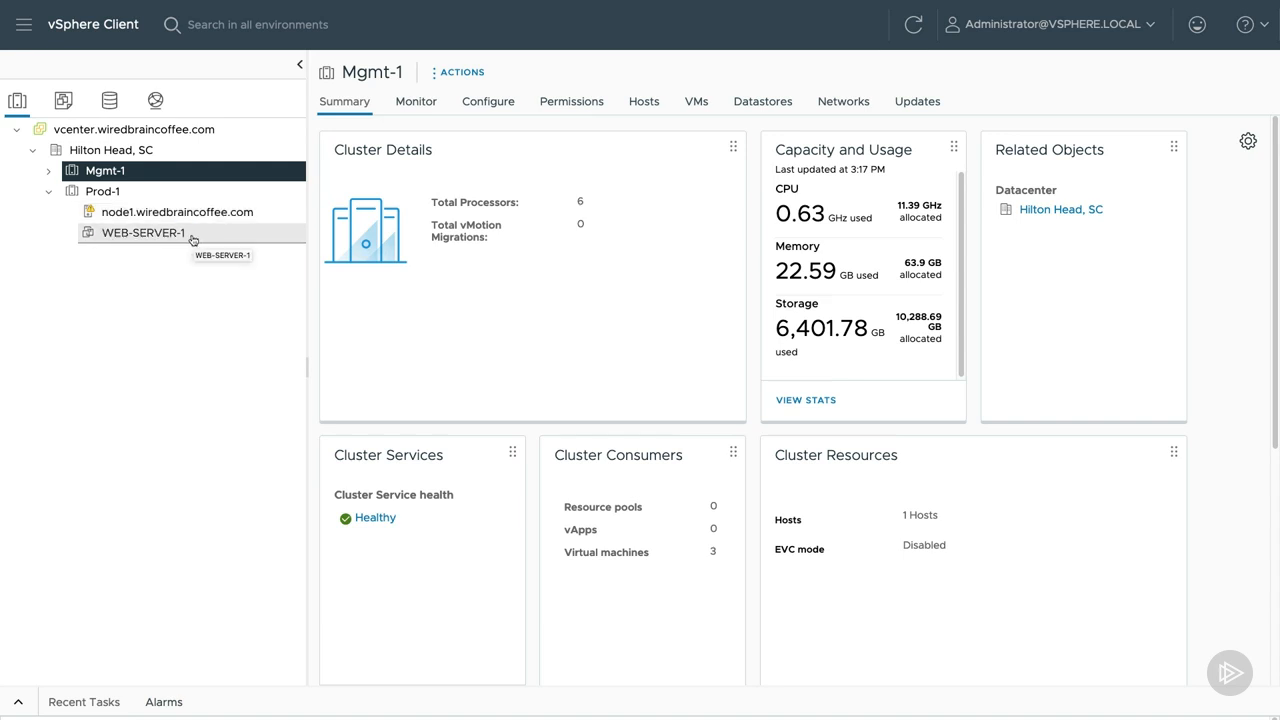
right_click(156, 238)
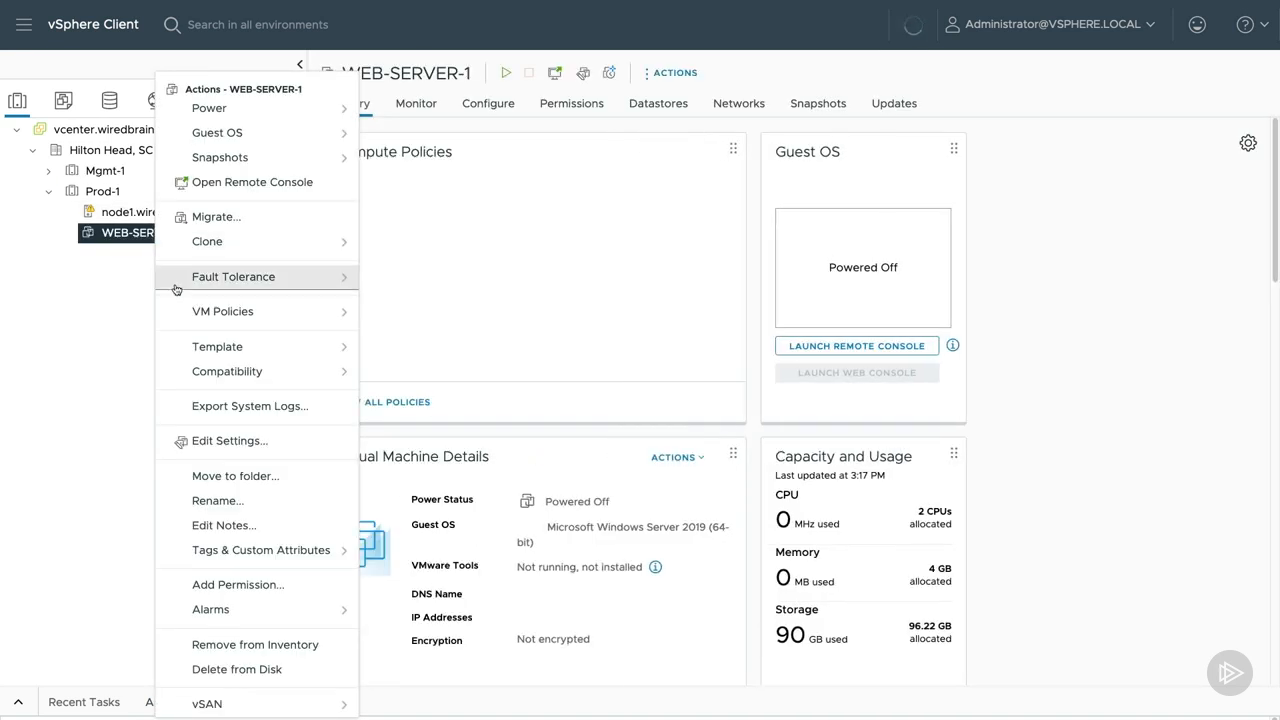
click(329, 669)
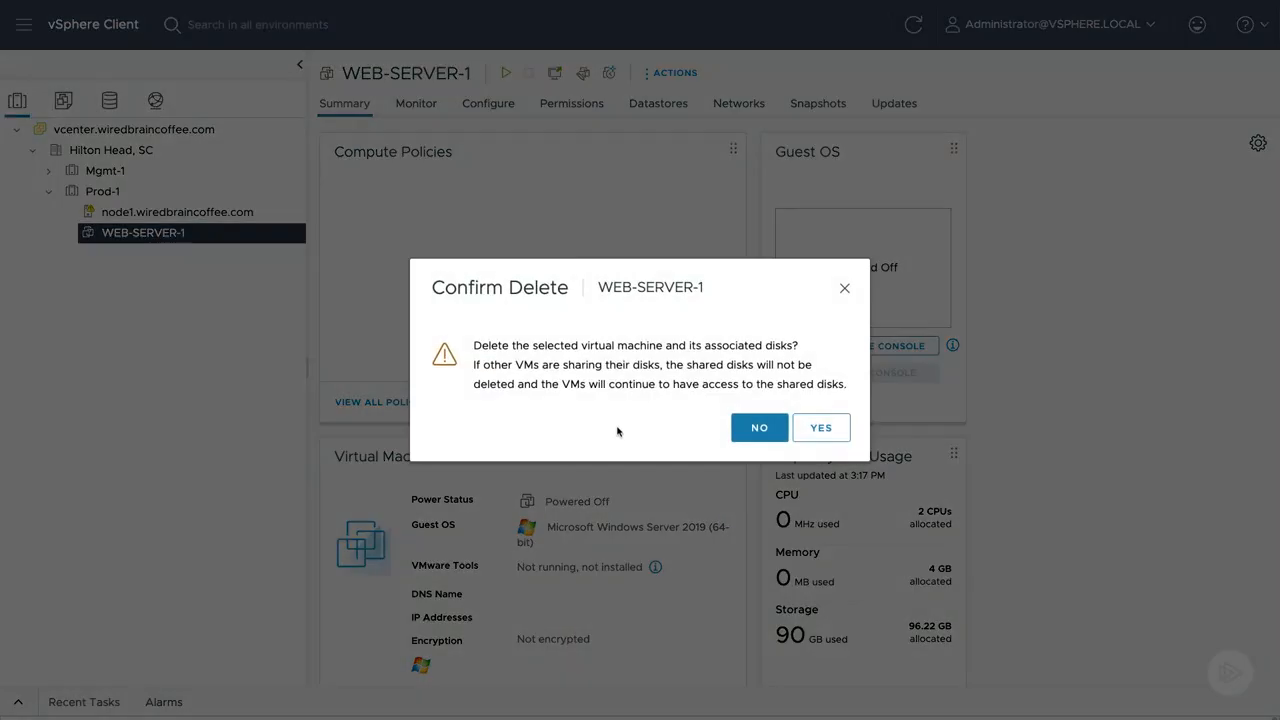
click(821, 428)
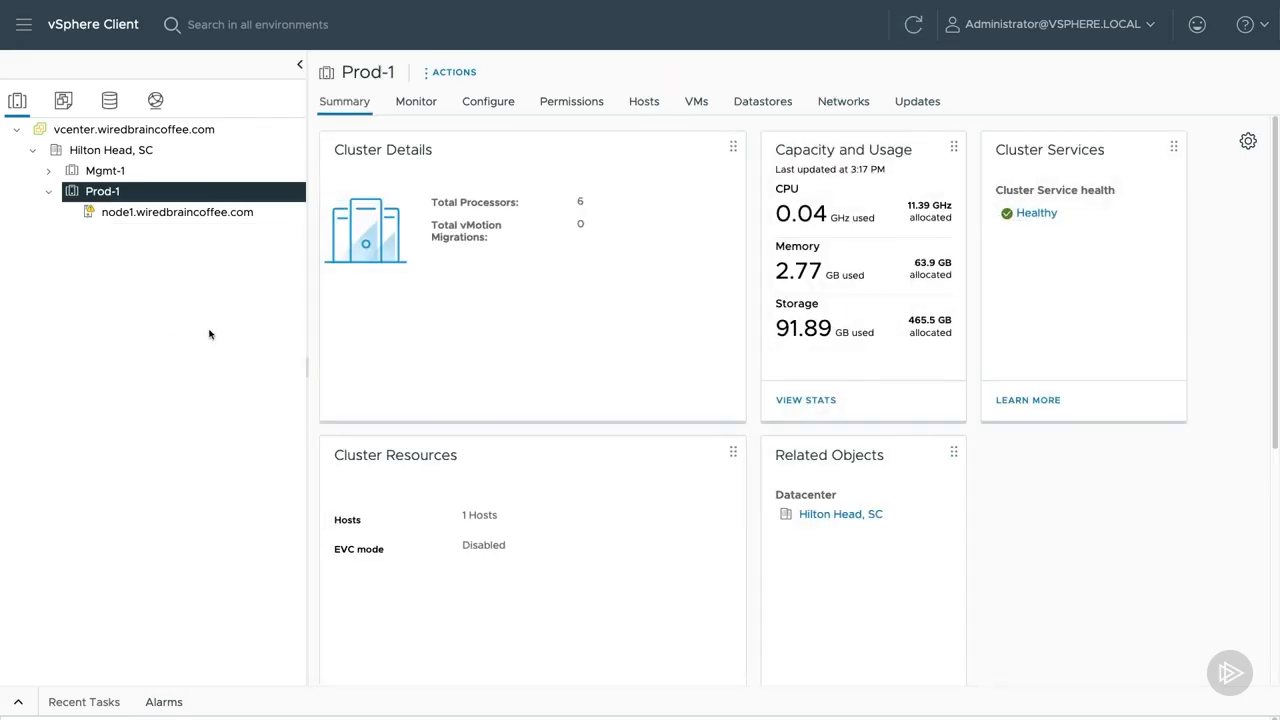
Start adding hosts to the Prod-1 cluster and enter node2.wiredbraincoffee.com with username root and the host password.
right_click(170, 197)
click(190, 165)
click(508, 218)
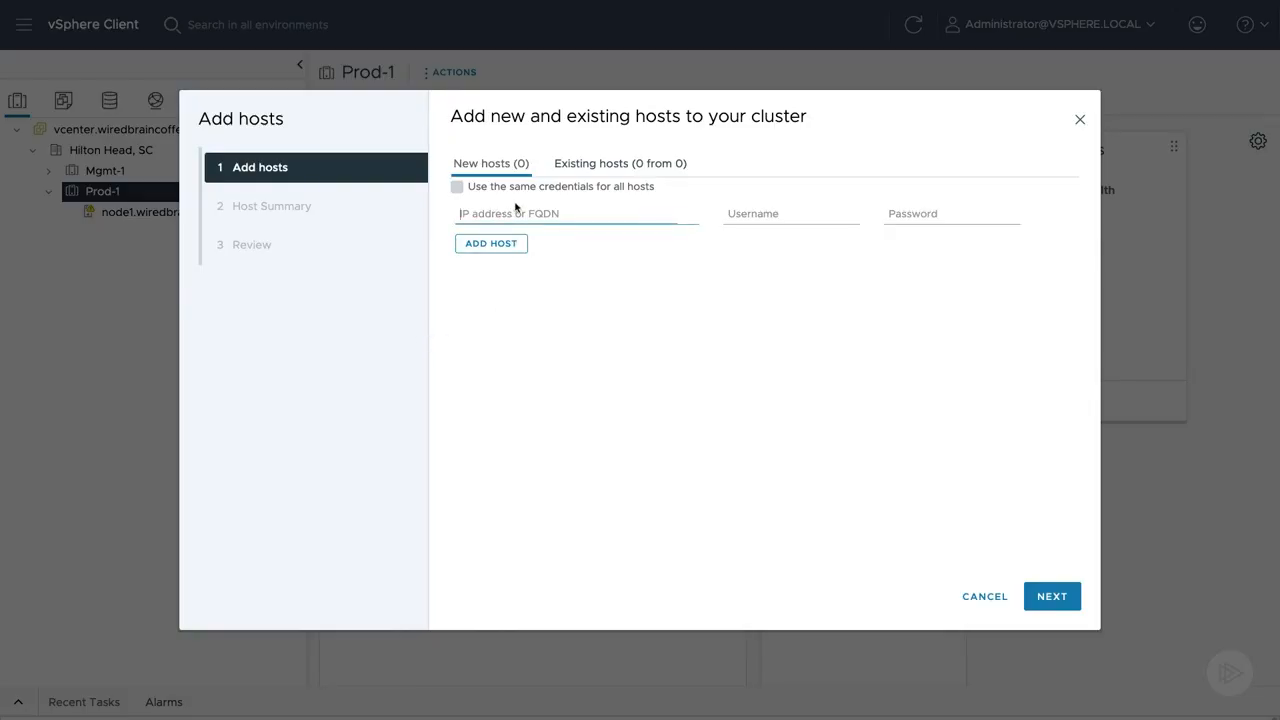
text(node2.wie)
text(edbraincoffee.com)
key(Tab)
text(root)
key(Tab)
text(******)
Add node3.wiredbraincoffee.com as a second new host and use the same credentials for all hosts.
click(490, 243)
click(497, 252)
text(node2.wiredbraincoffee.com)
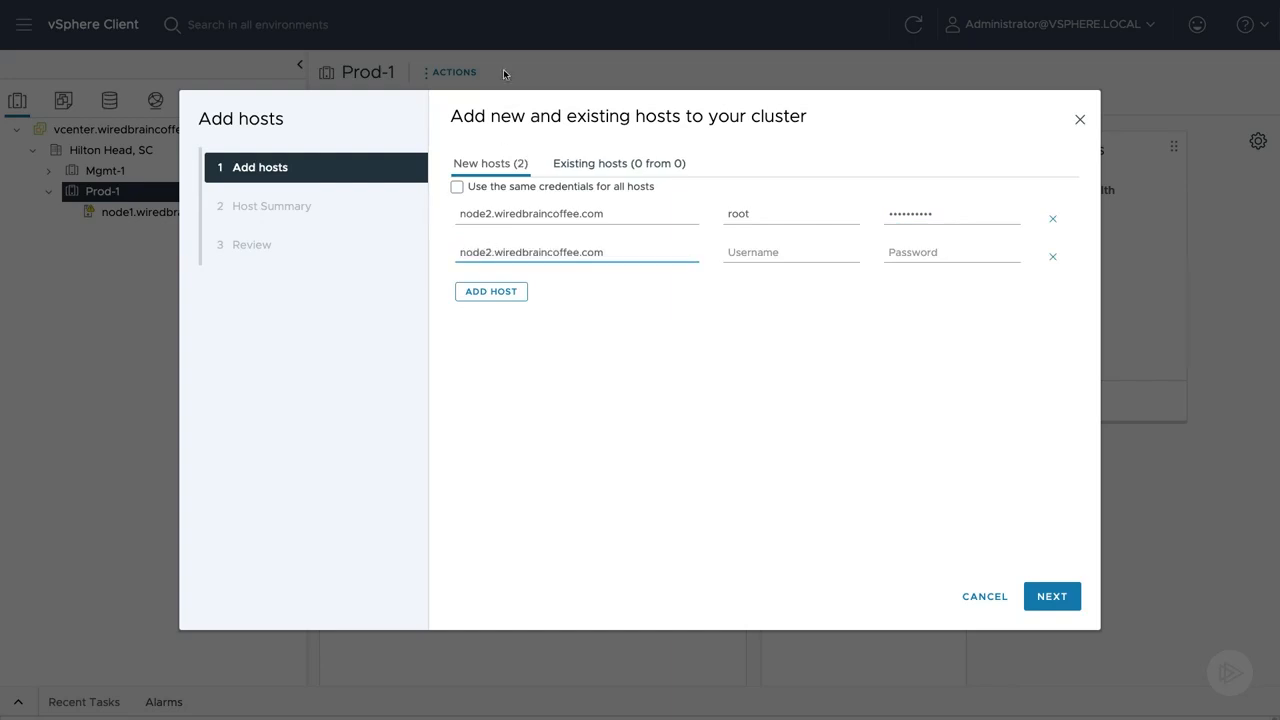
key(BackSpace)
text(3)
key(Tab)
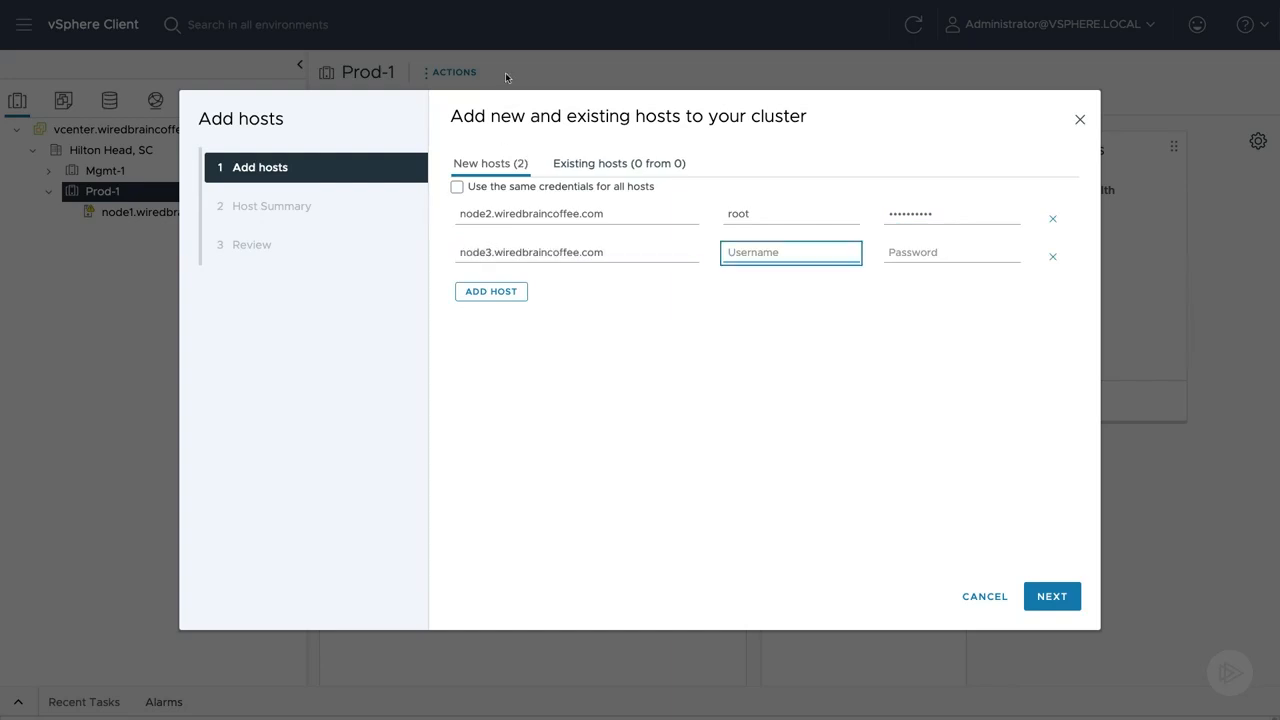
click(457, 187)
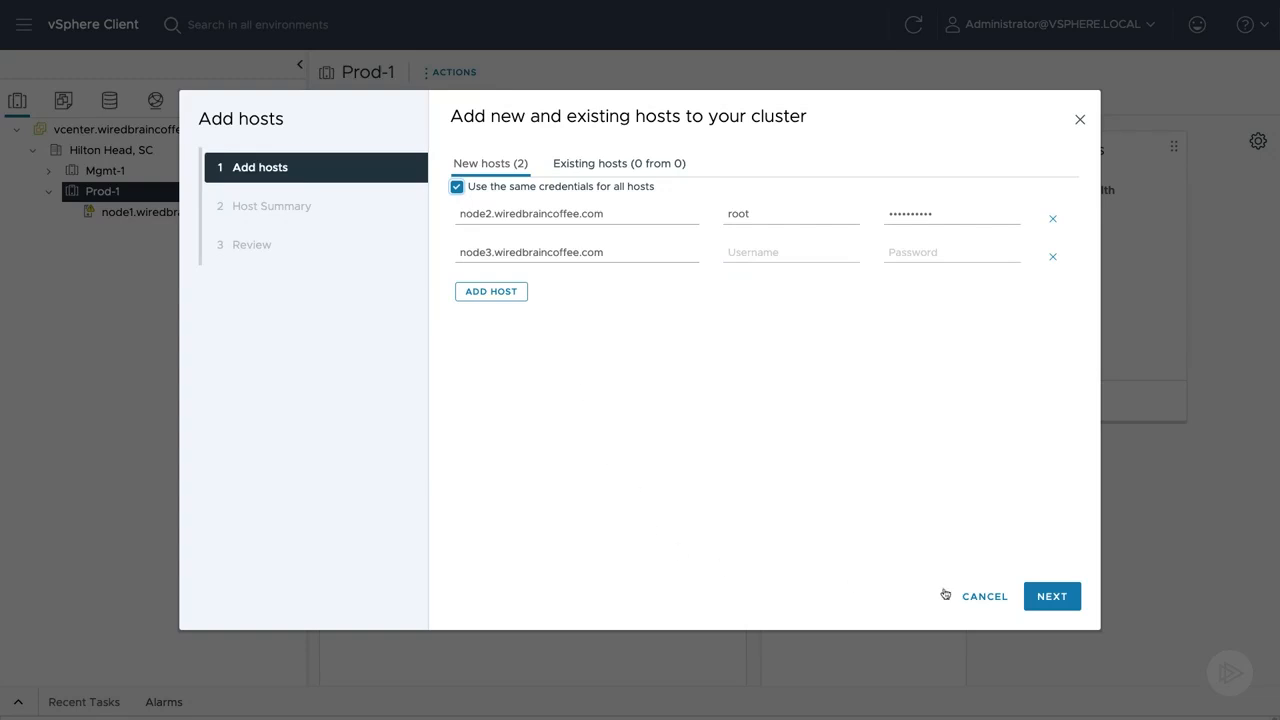
Accept the certificate thumbprints of both new hosts and finish adding them to the Prod-1 cluster.
click(1052, 598)
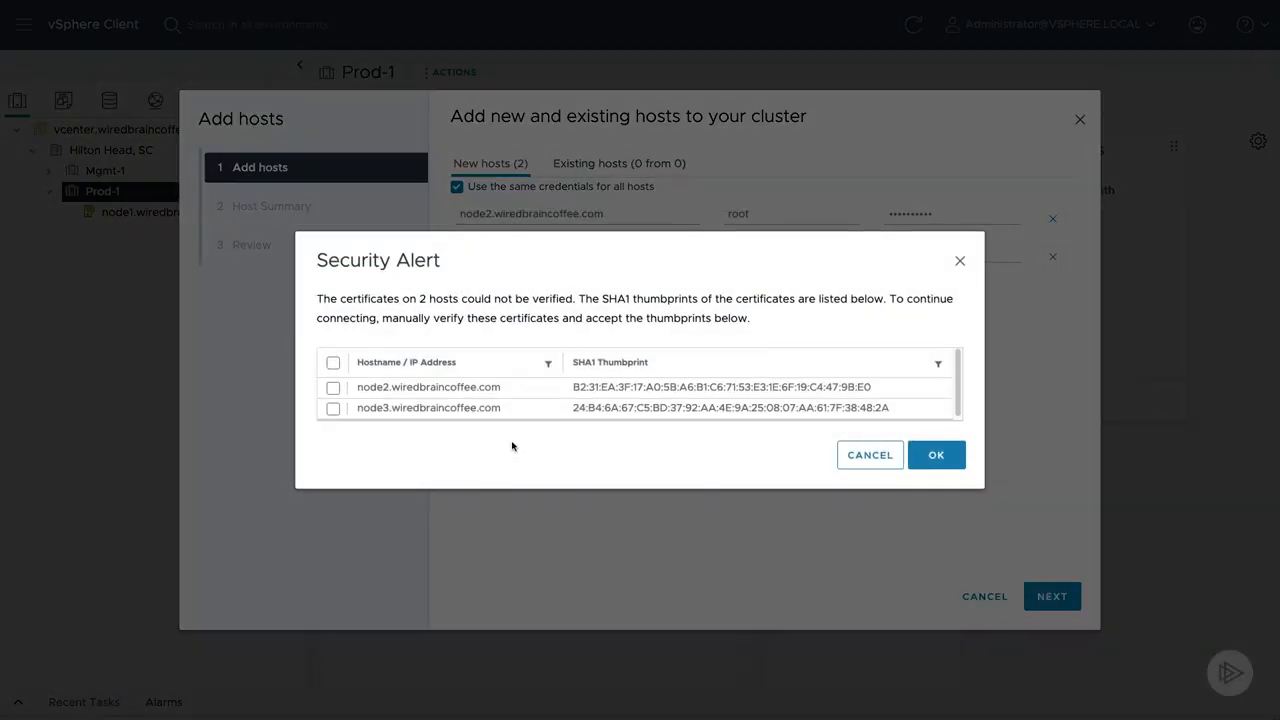
click(336, 363)
click(936, 470)
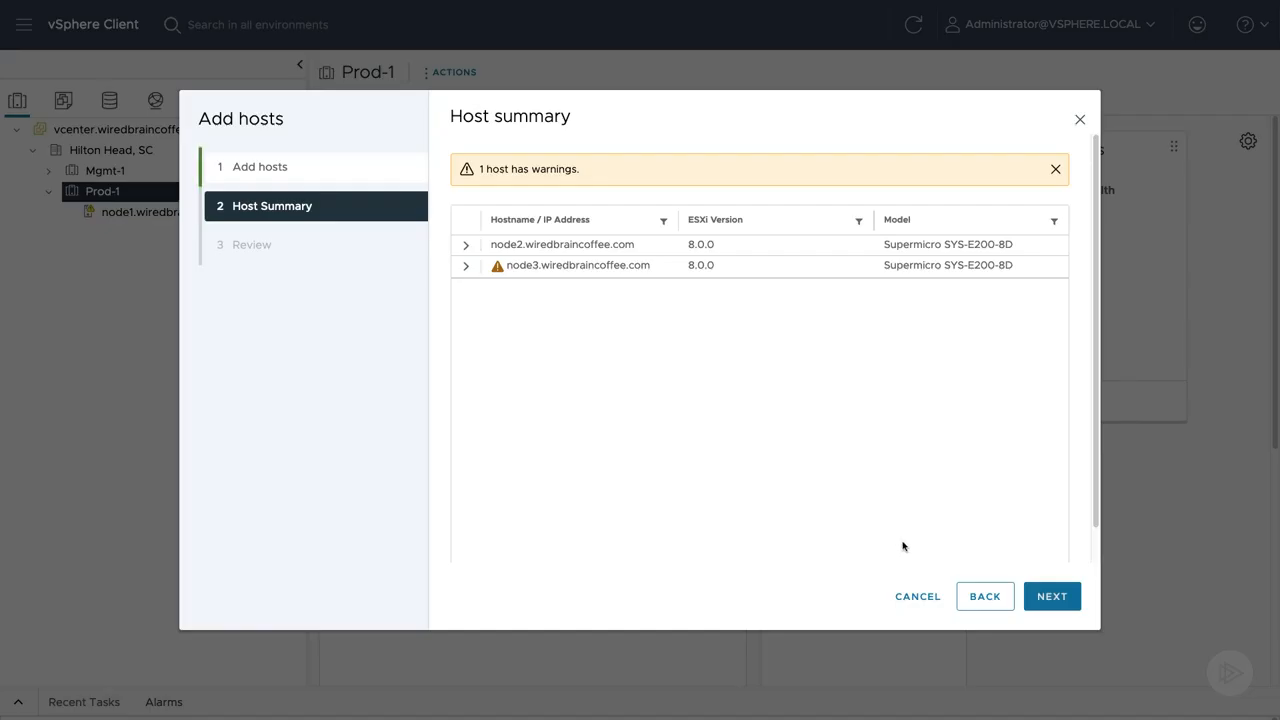
click(1066, 605)
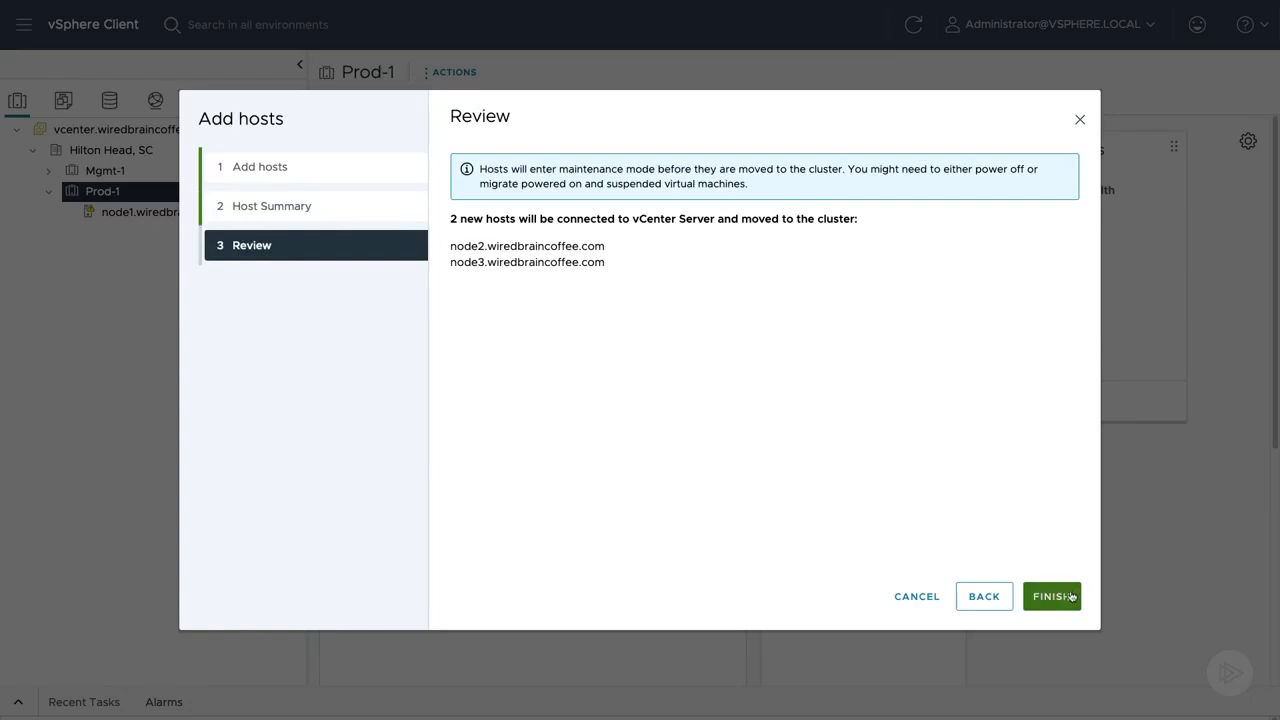
click(1051, 596)
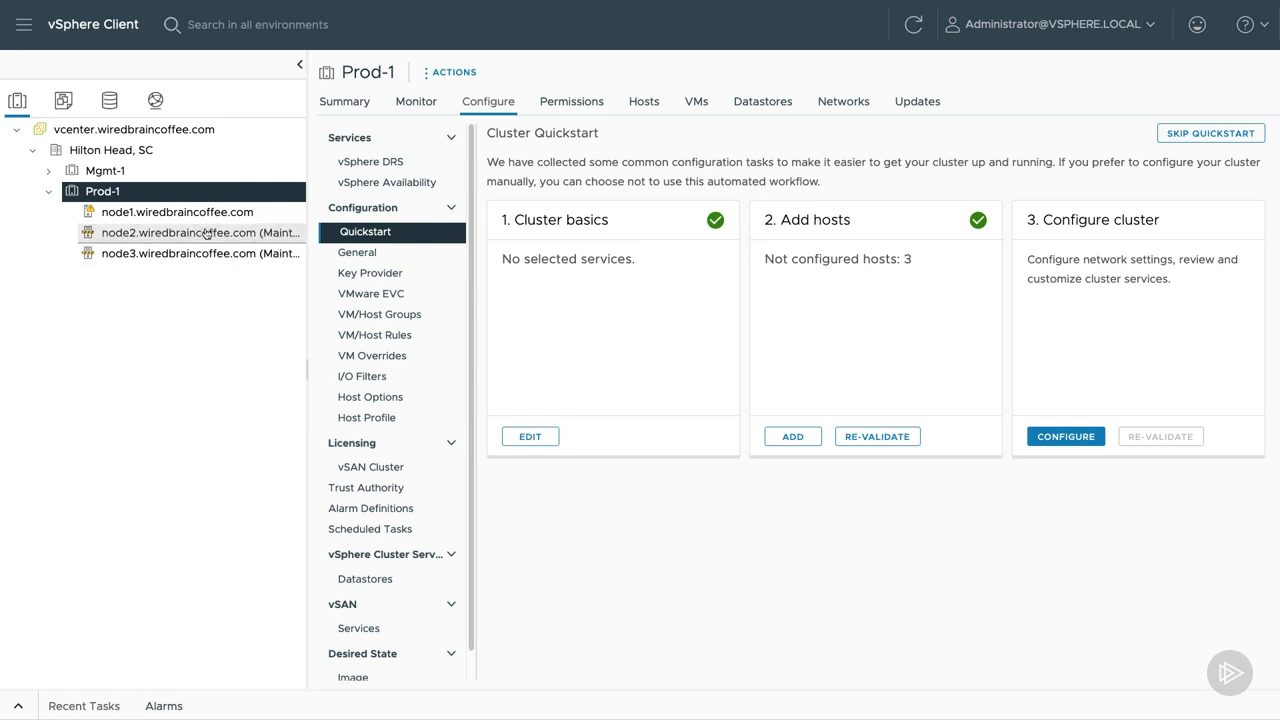
Take hosts node2.wiredbraincoffee.com and node3.wiredbraincoffee.com in the Prod-1 cluster out of maintenance mode.
click(345, 101)
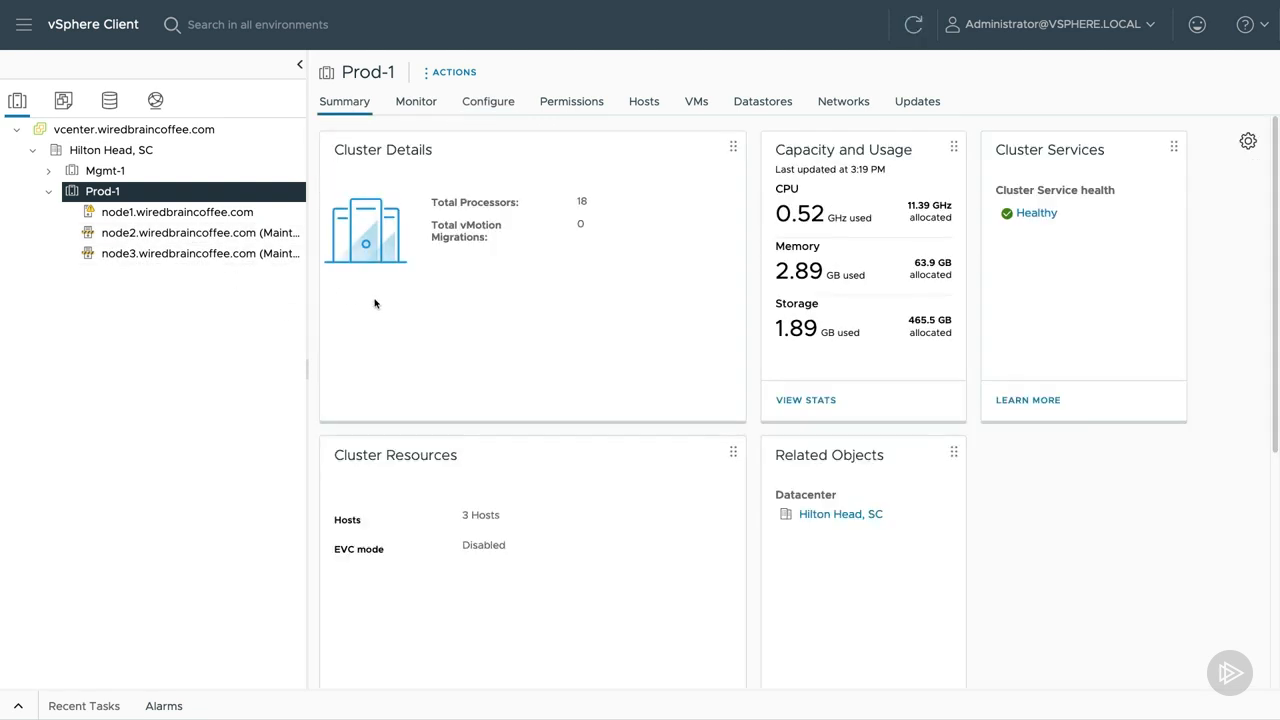
click(257, 233)
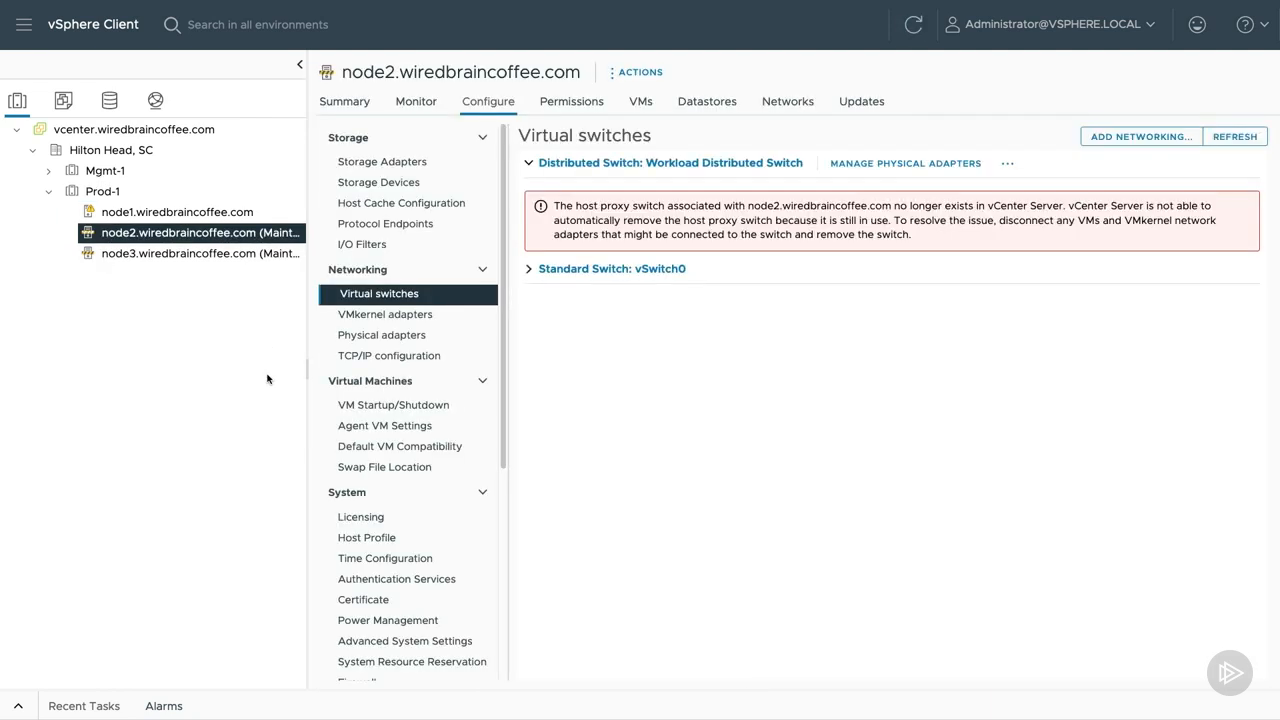
click(345, 101)
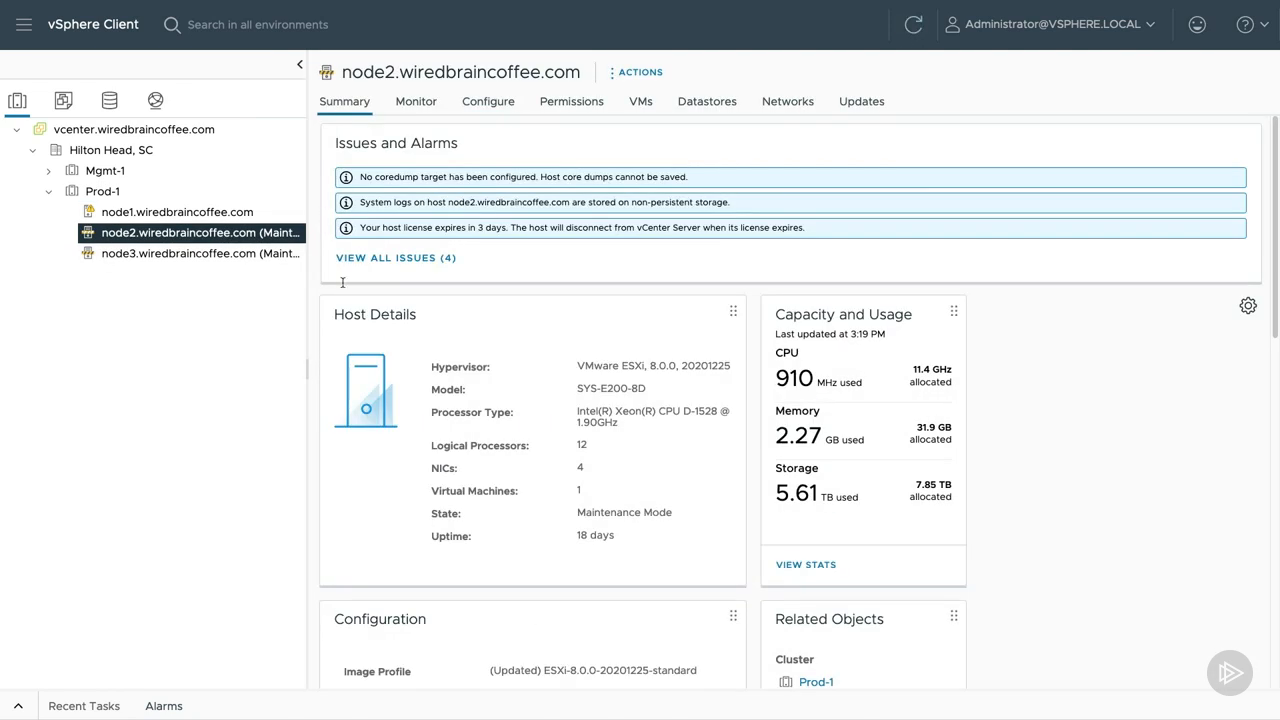
right_click(280, 243)
mouse_move(445, 197)
click(665, 233)
right_click(250, 253)
mouse_move(502, 204)
click(637, 233)
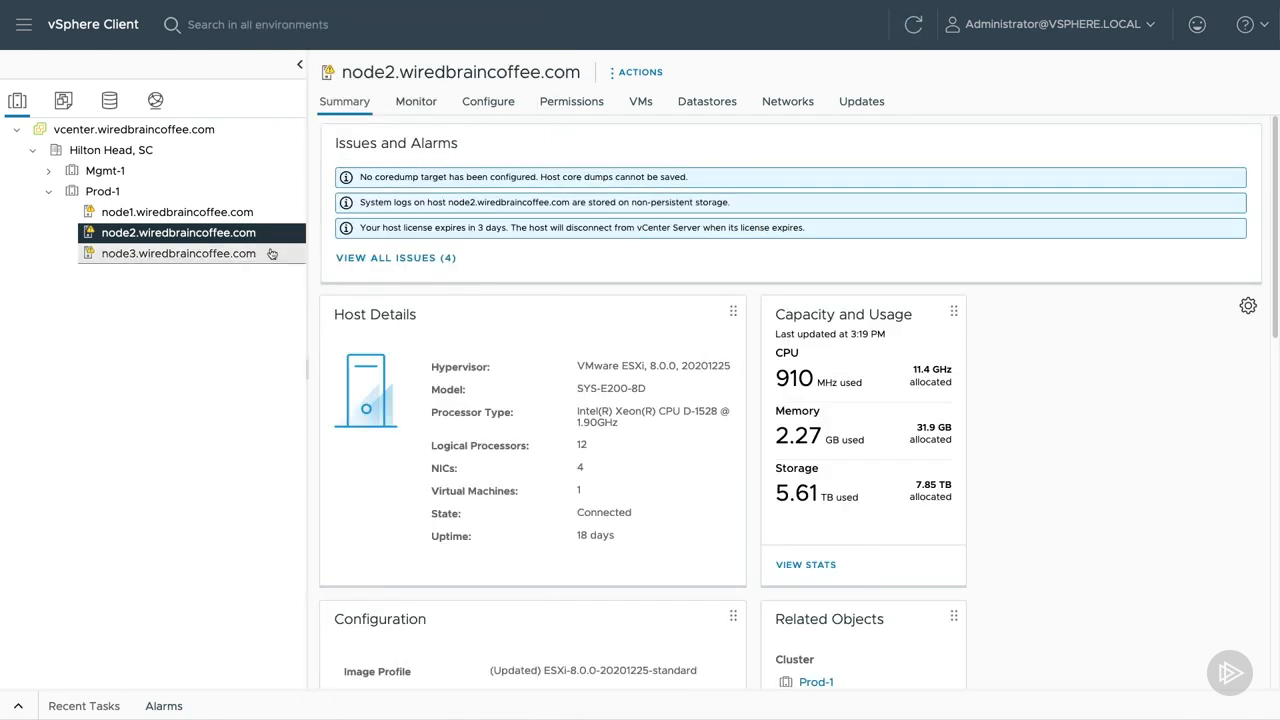
Start a new distributed switch named Prod in the Hilton Head, SC datacenter from the networking inventory.
click(168, 196)
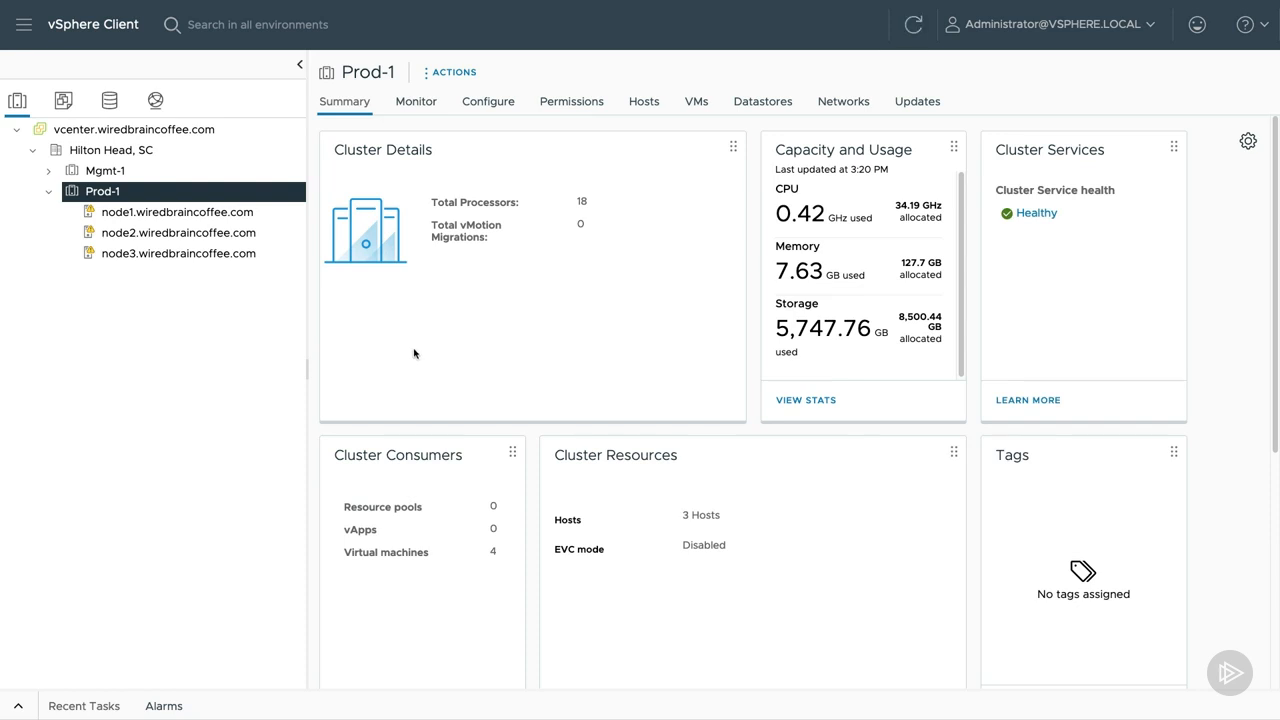
click(156, 102)
click(32, 150)
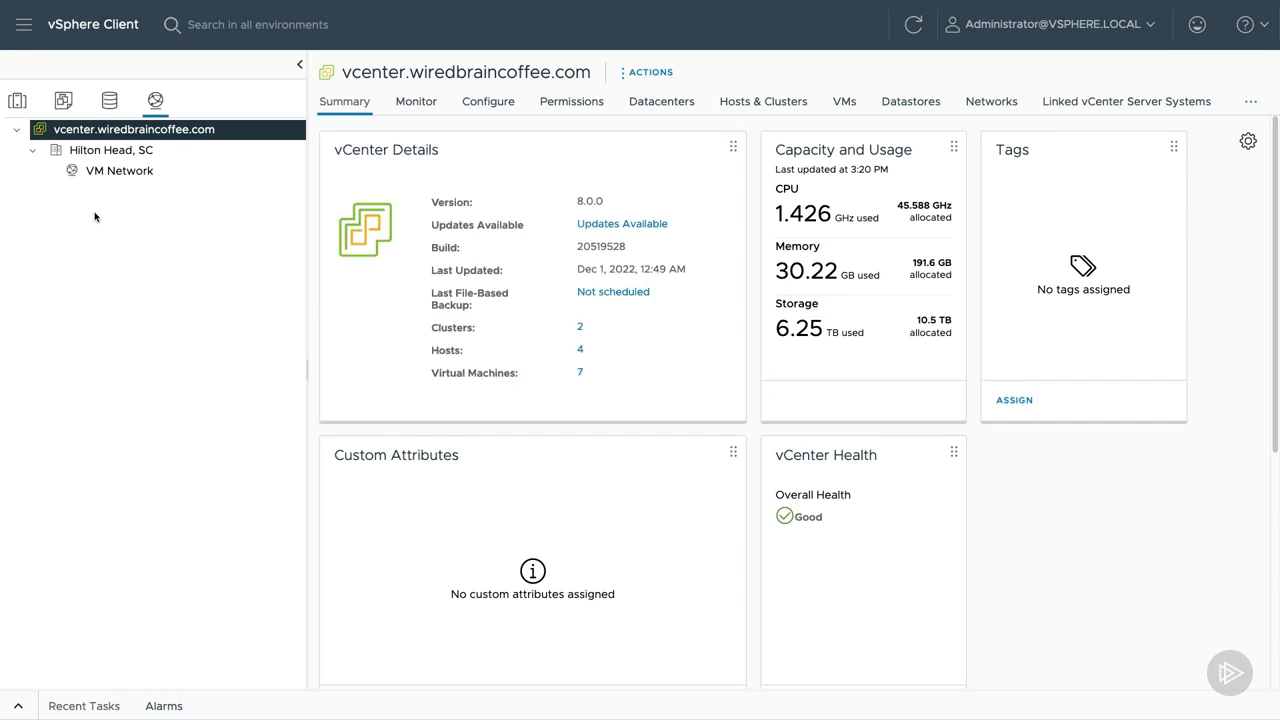
right_click(113, 152)
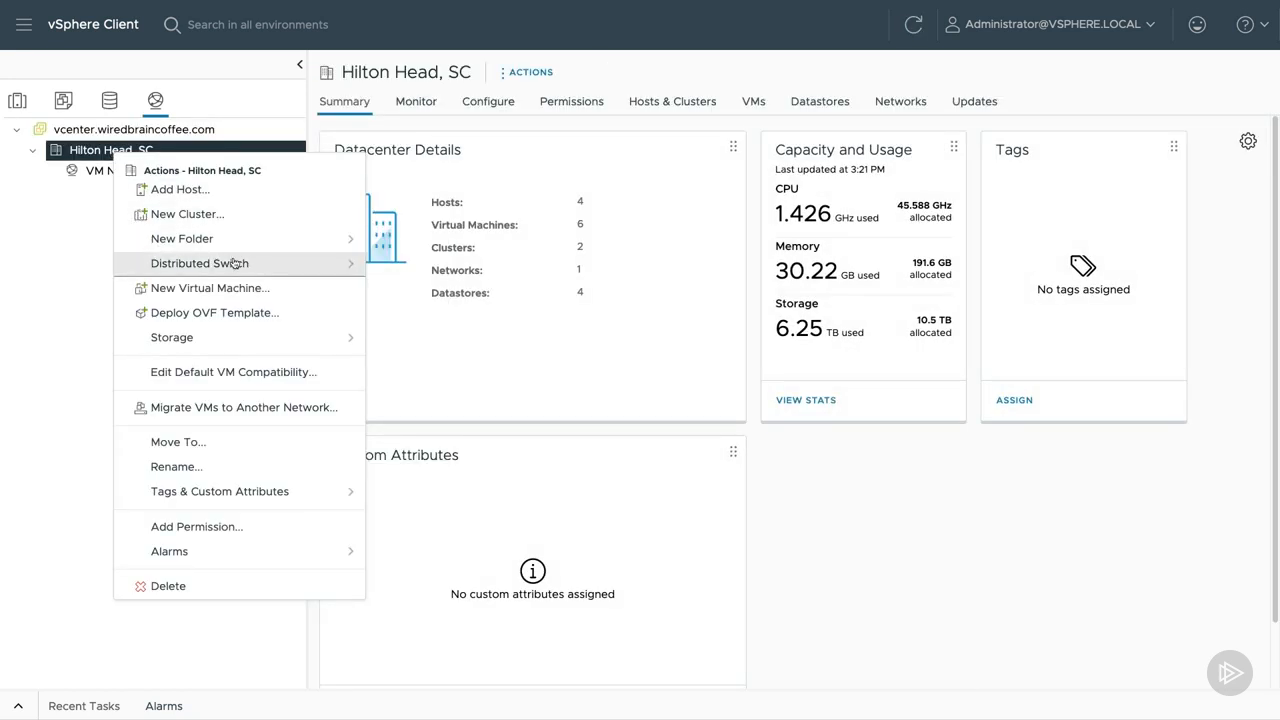
mouse_move(273, 267)
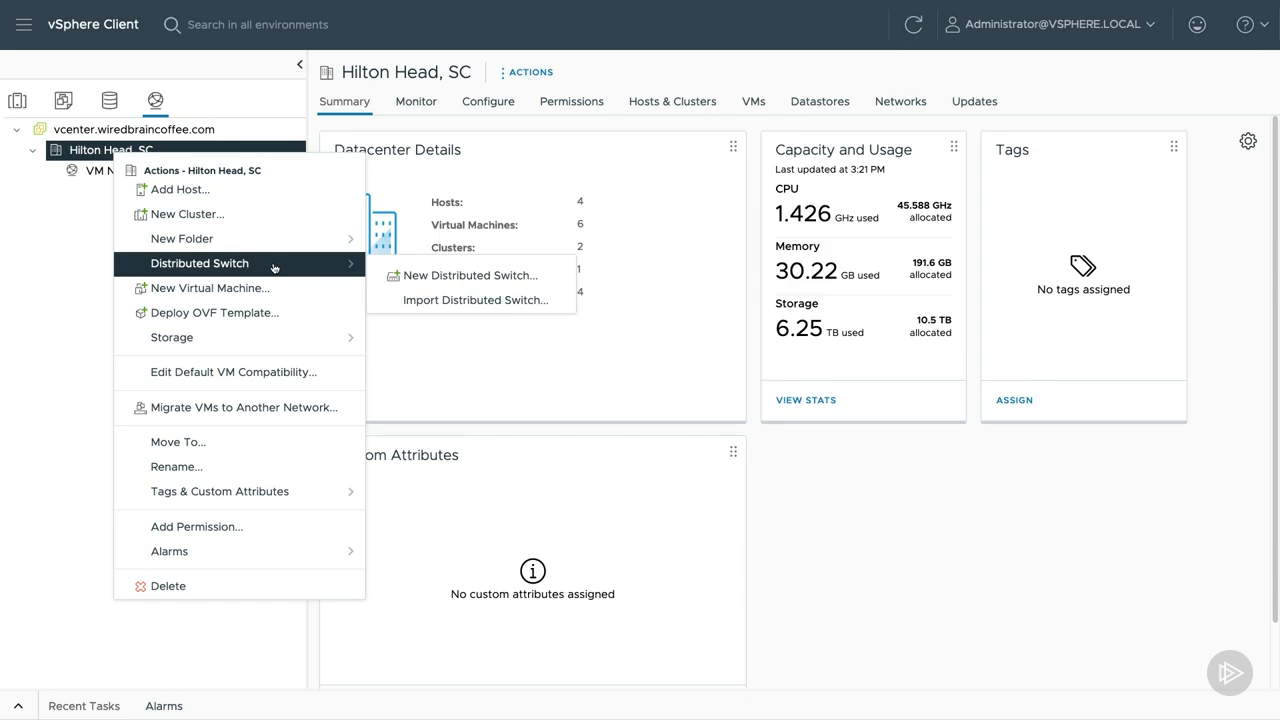
click(523, 280)
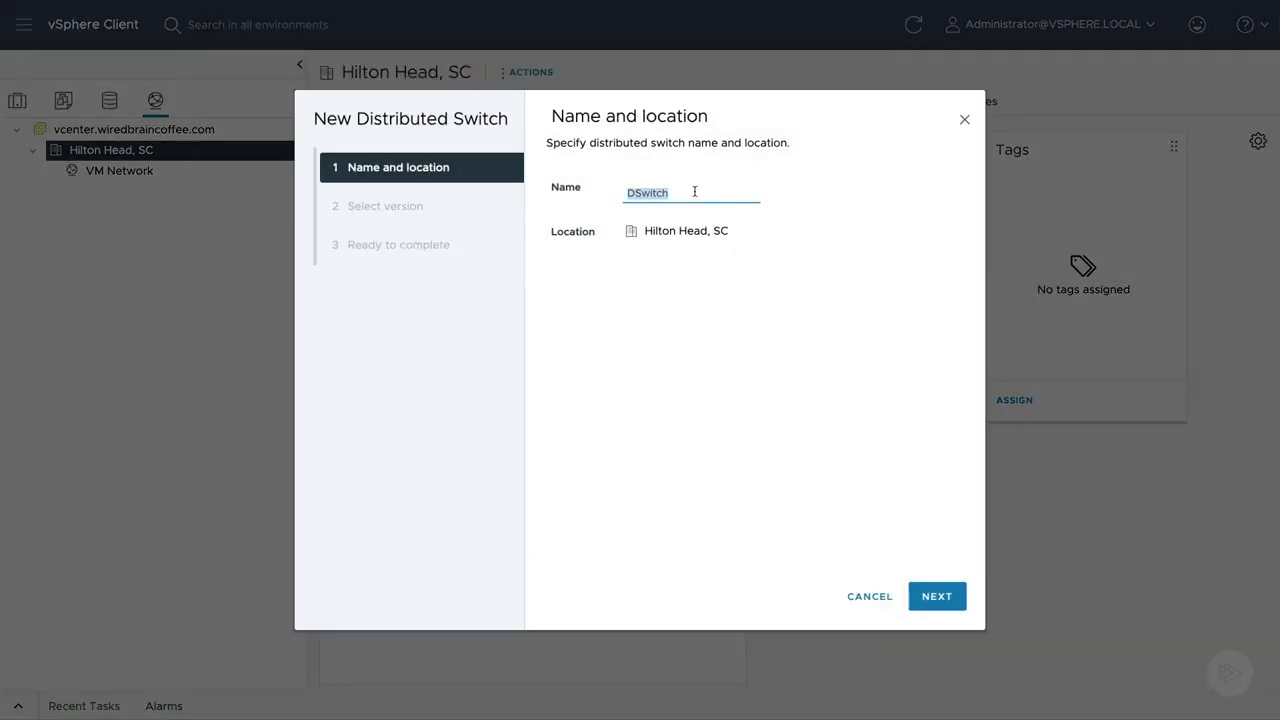
text(Prod)
click(935, 596)
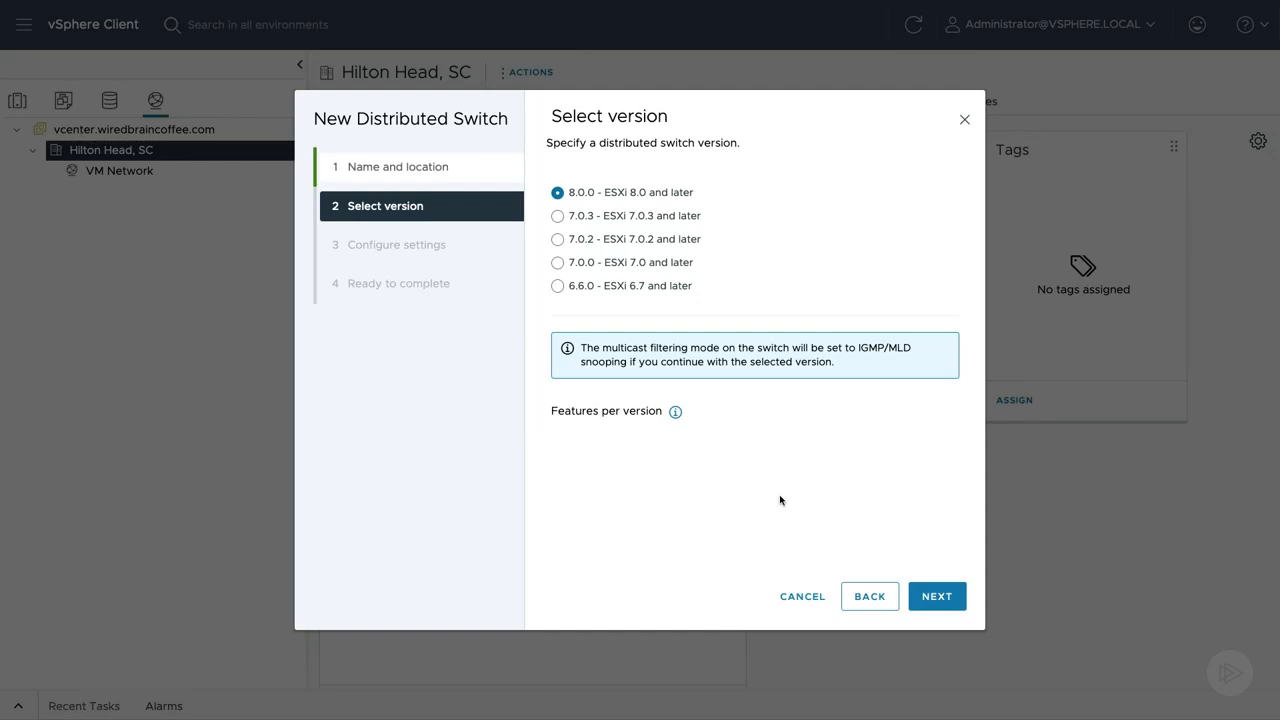
Create the switch with version 8.0.0, no network offloads, 4 uplinks, Network I/O Control enabled and default port group DPortGroup.
click(945, 598)
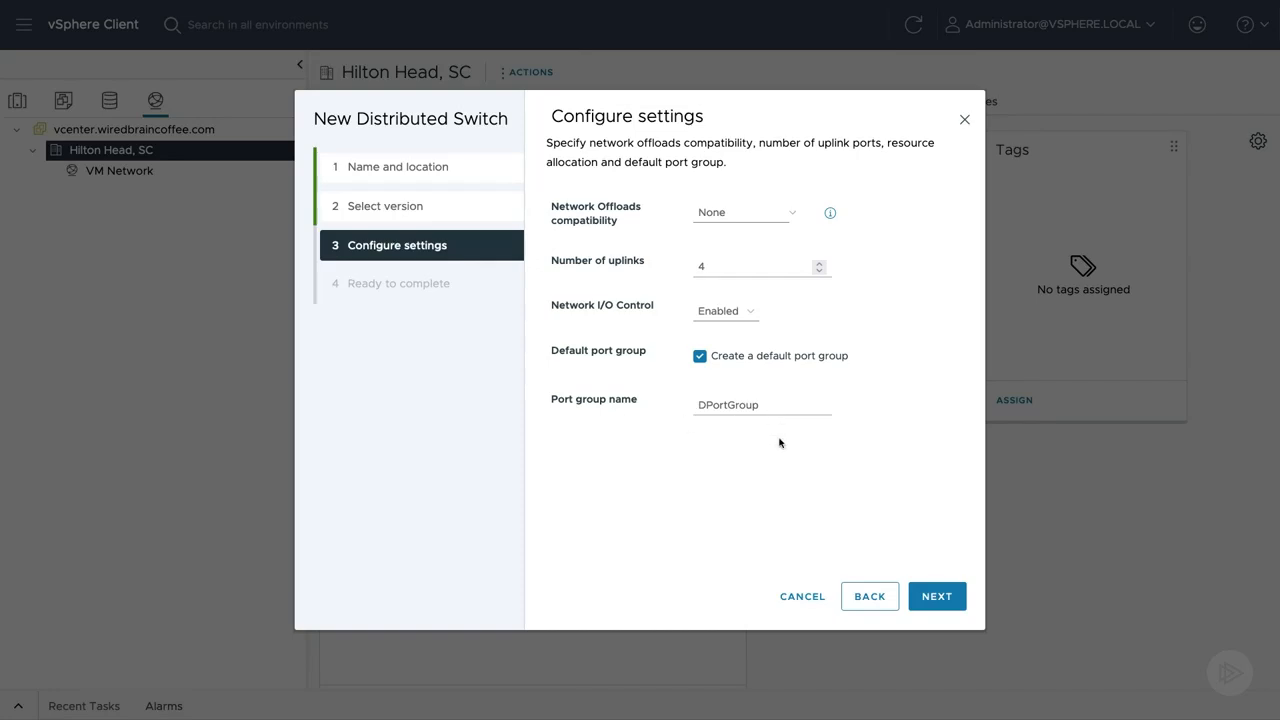
click(933, 595)
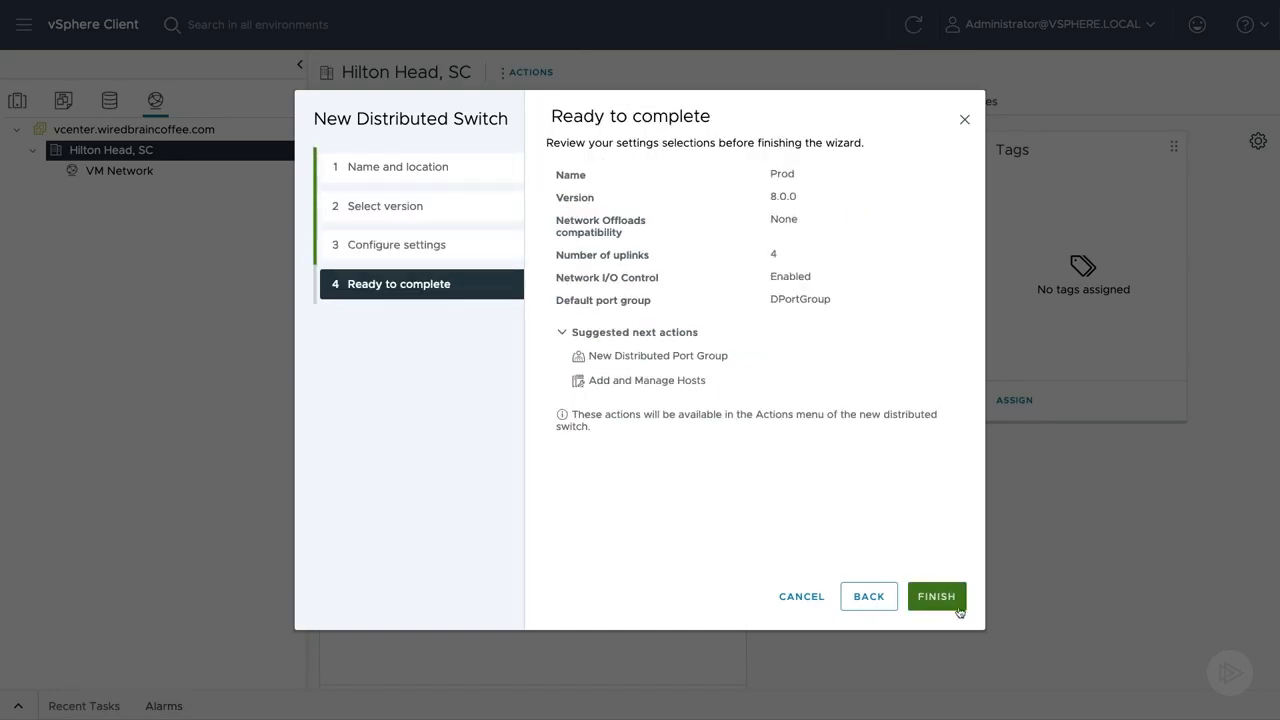
click(938, 600)
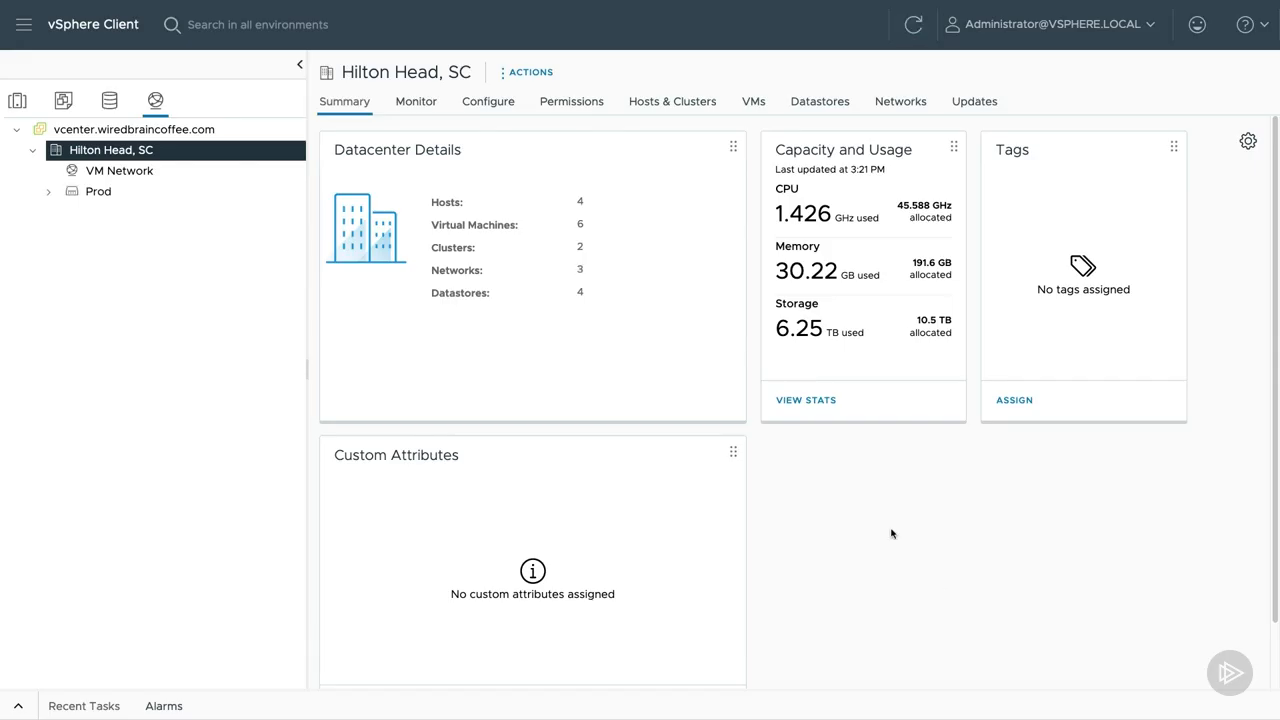
Examine the Prod distributed switch's details, issues and health, plus the summaries of its DPortGroup and uplink port groups.
click(46, 194)
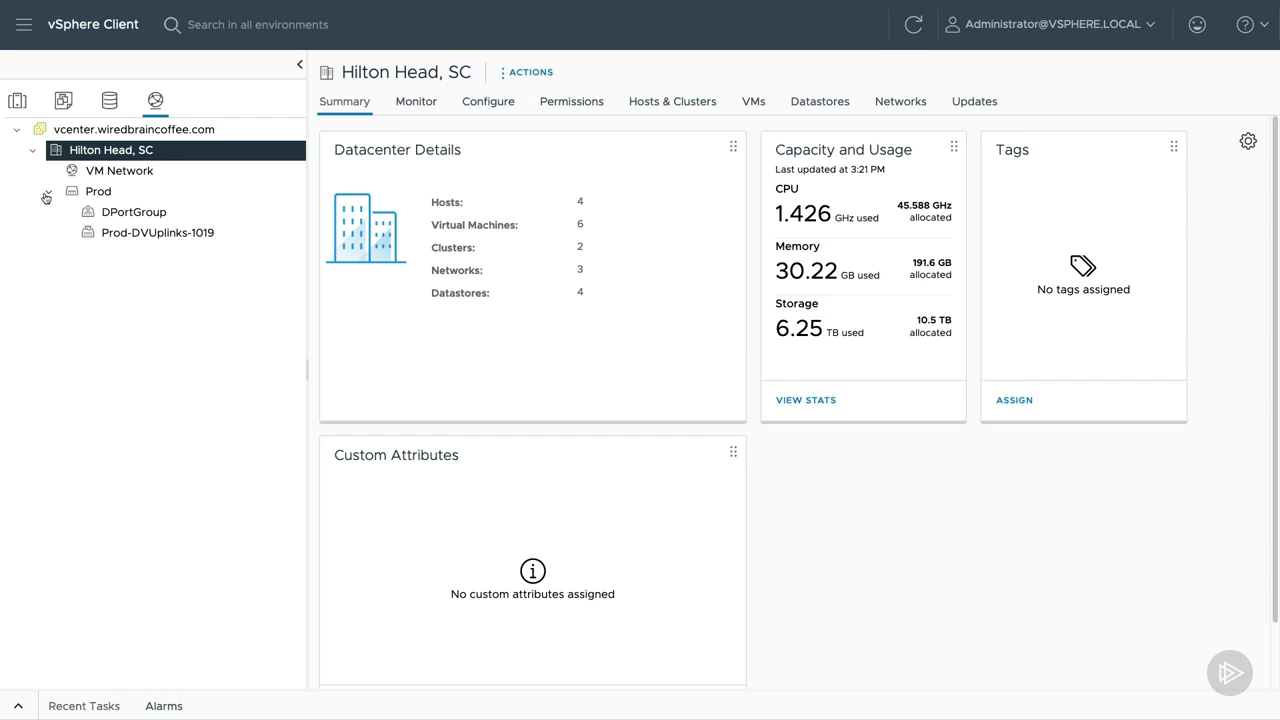
click(191, 187)
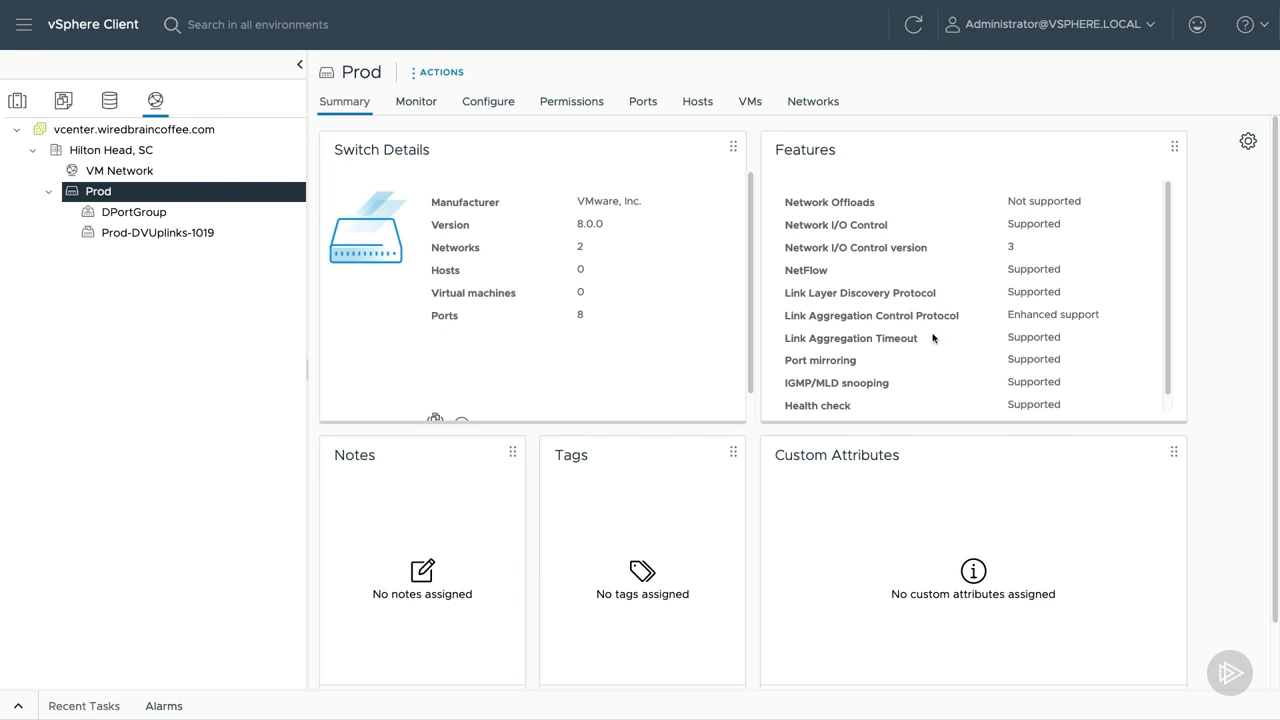
click(410, 104)
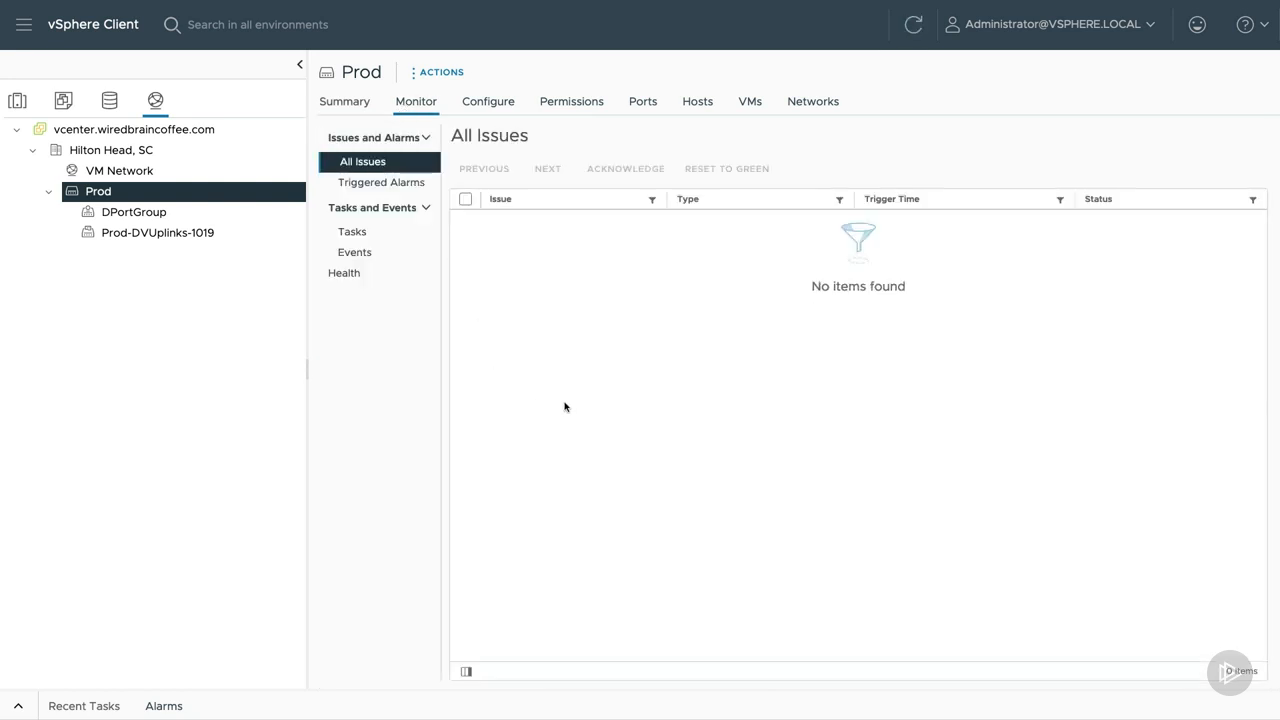
click(395, 282)
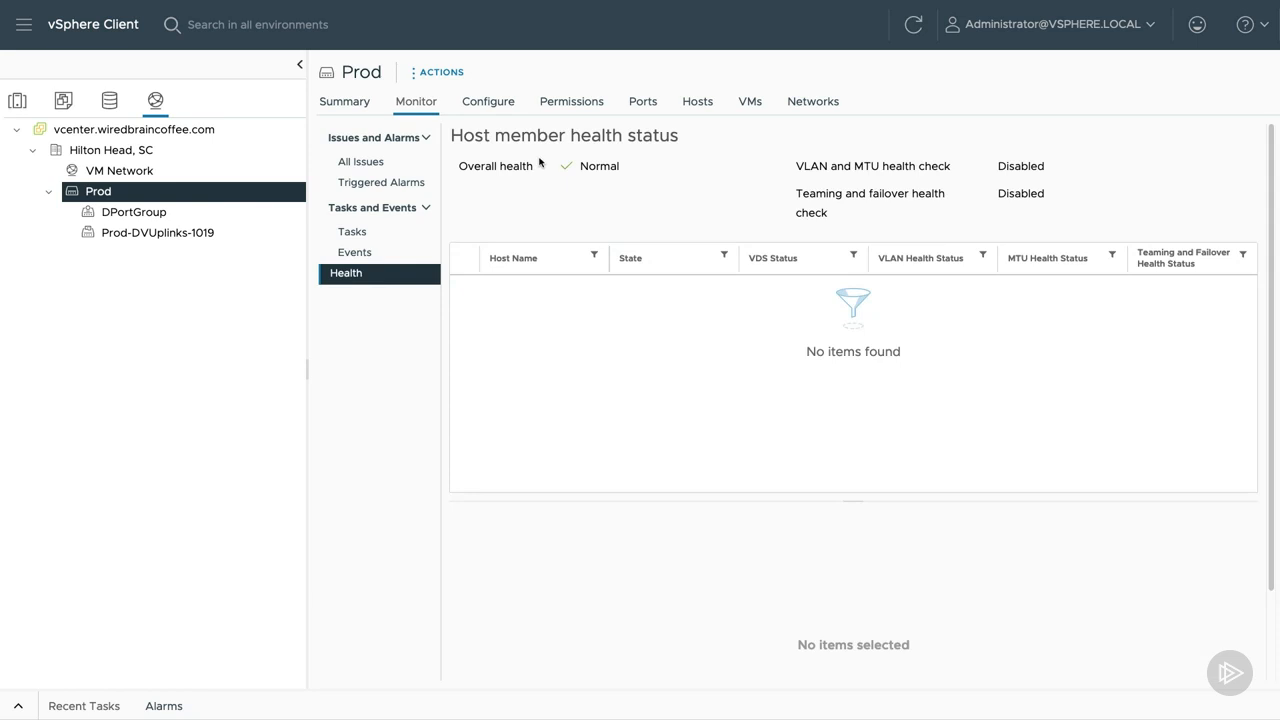
click(200, 218)
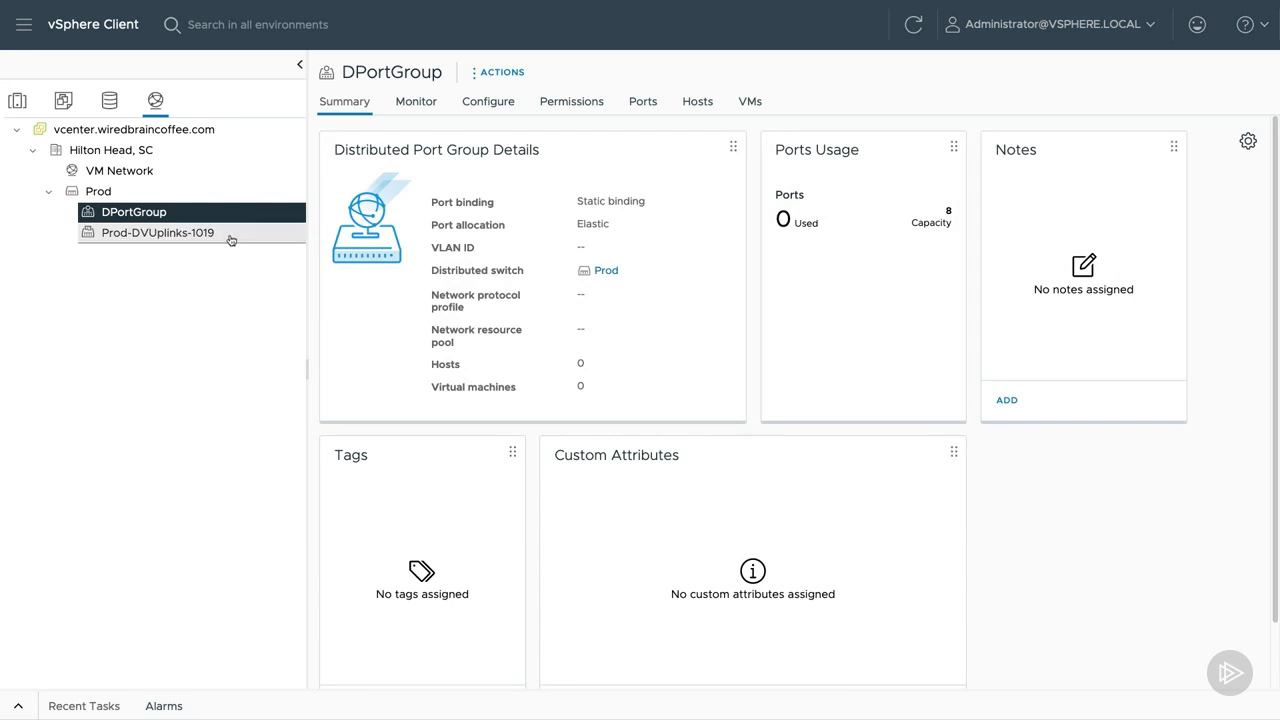
click(233, 238)
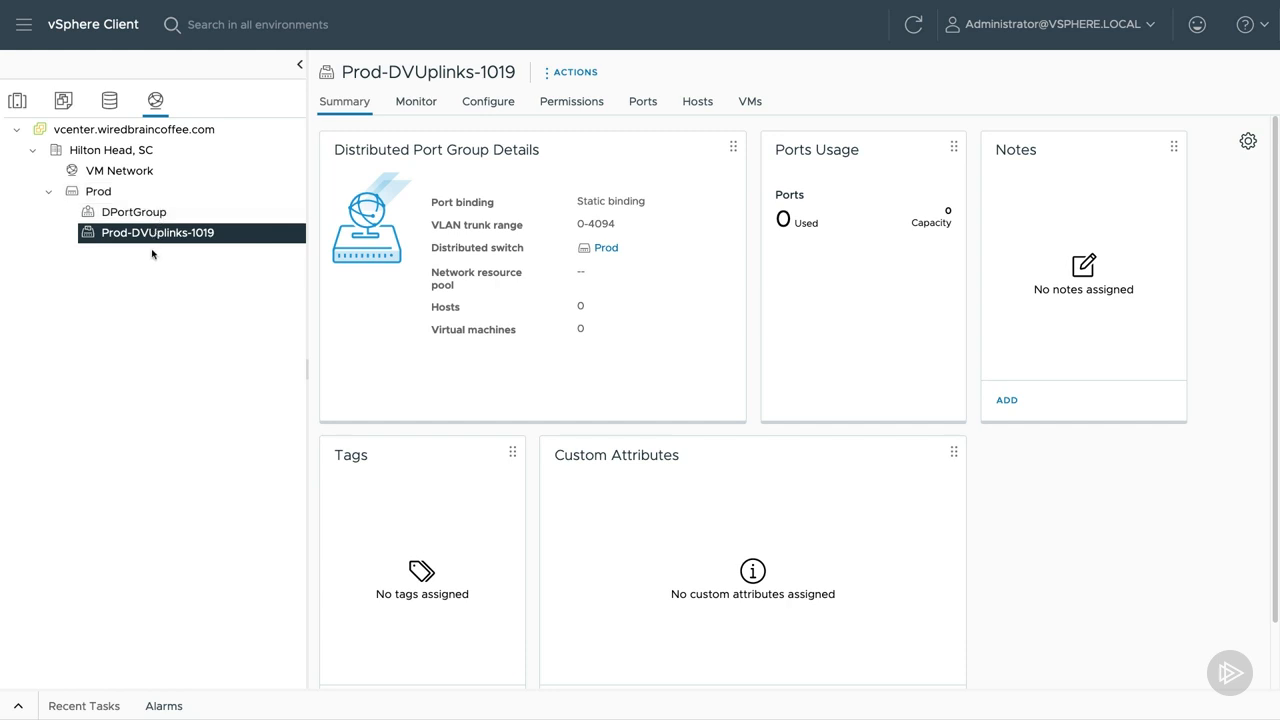
right_click(104, 191)
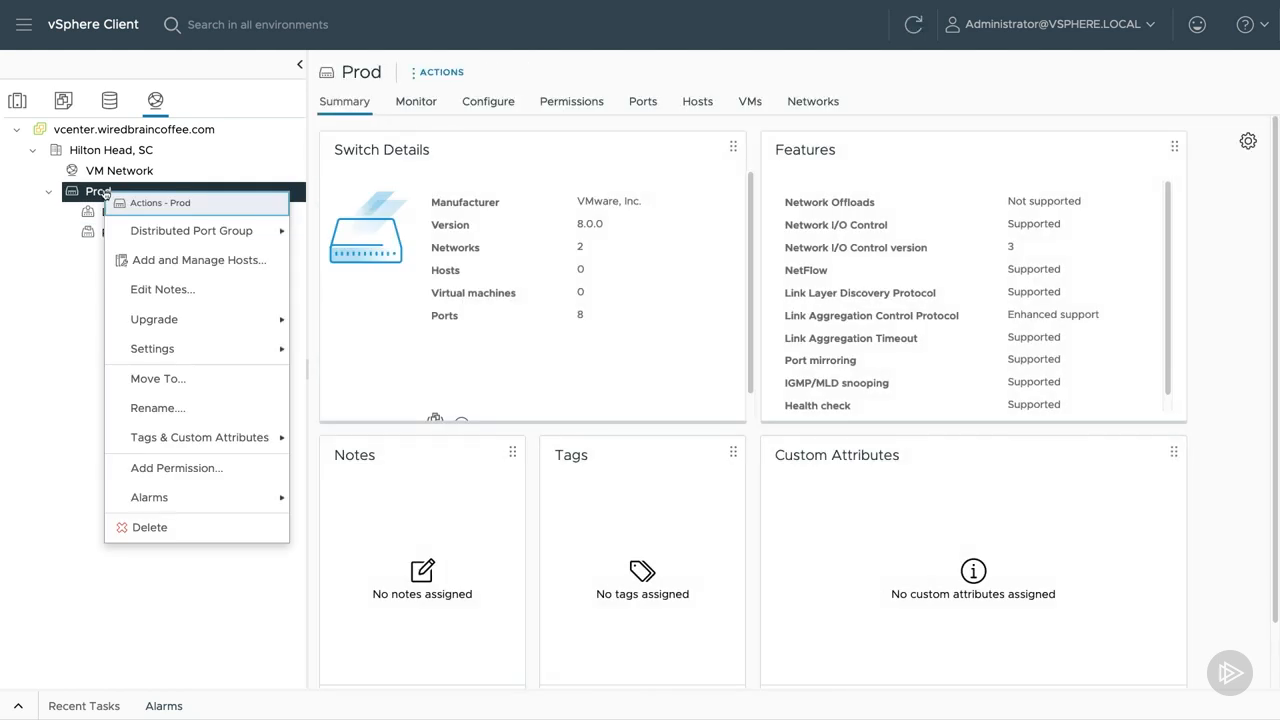
click(178, 525)
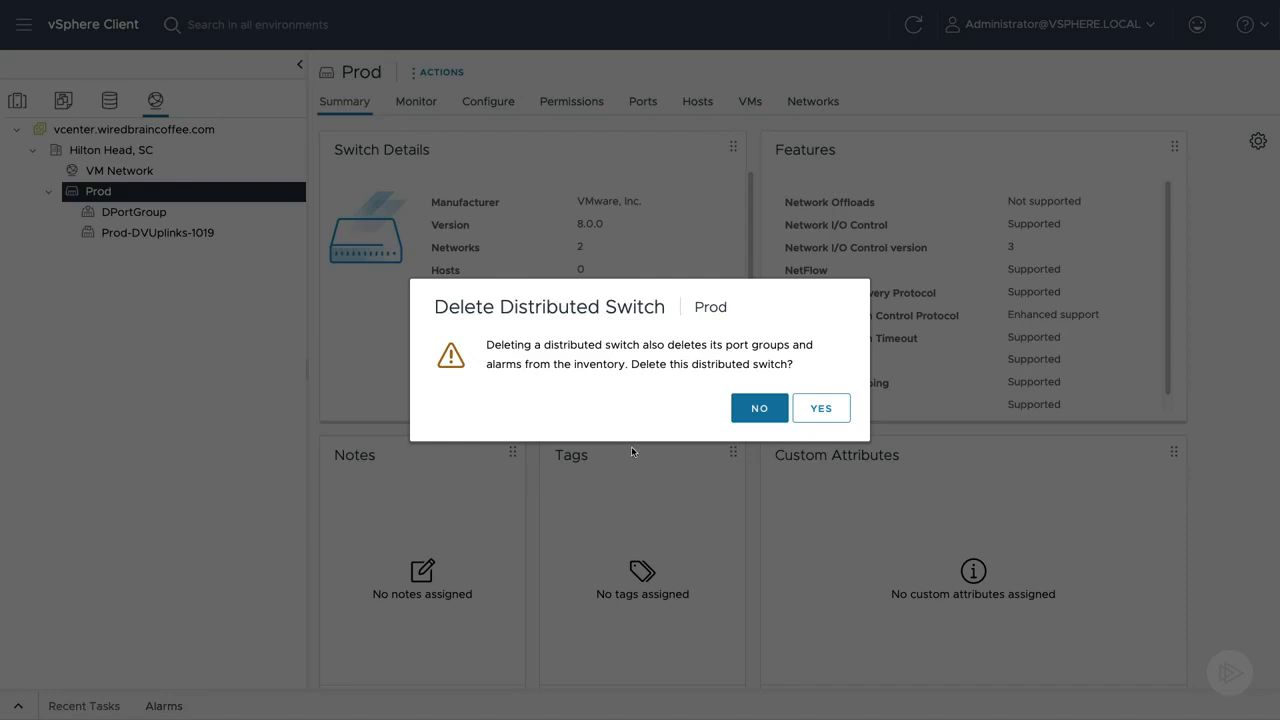
click(757, 408)
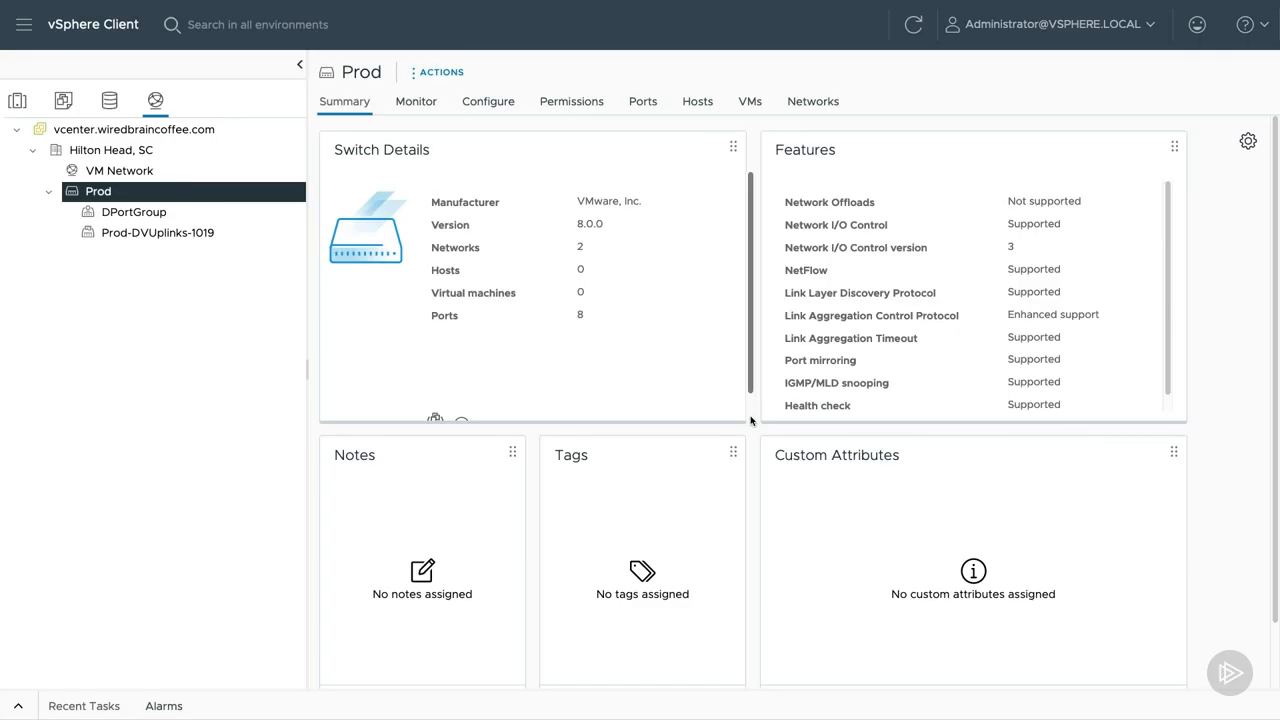
Start a second new distributed switch in the Hilton Head, SC datacenter and name it Storage.
right_click(118, 152)
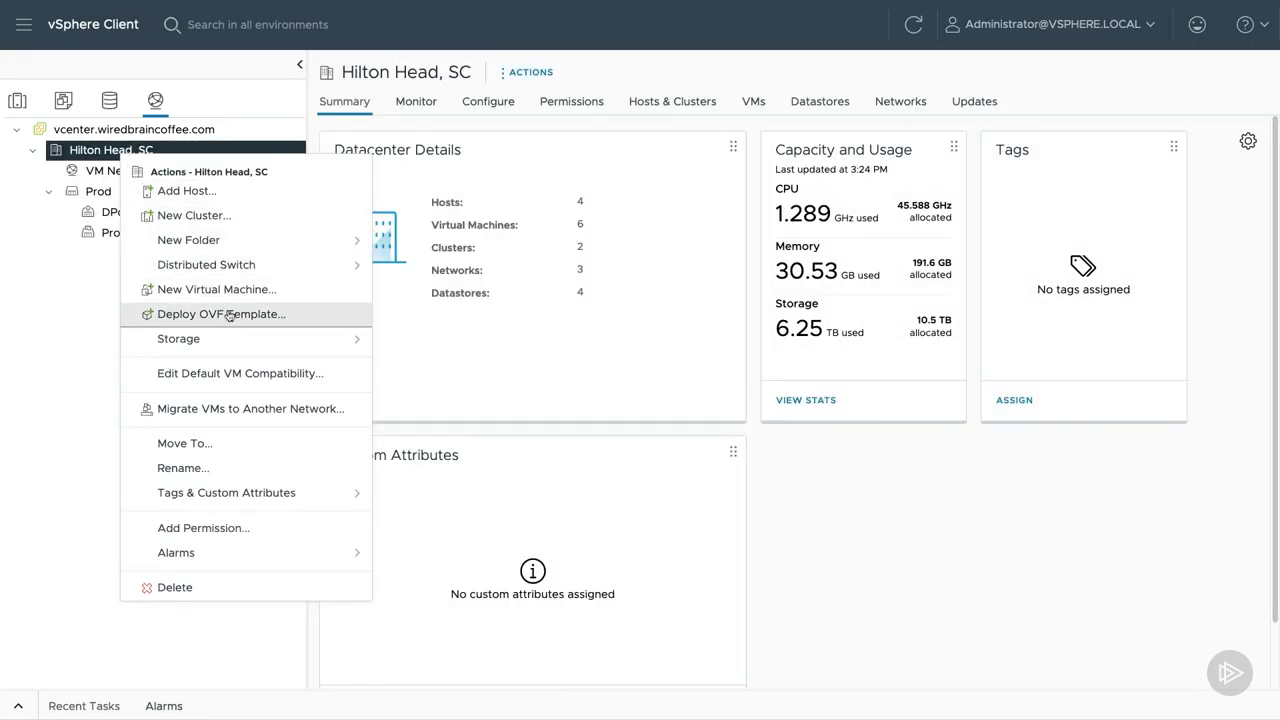
mouse_move(305, 265)
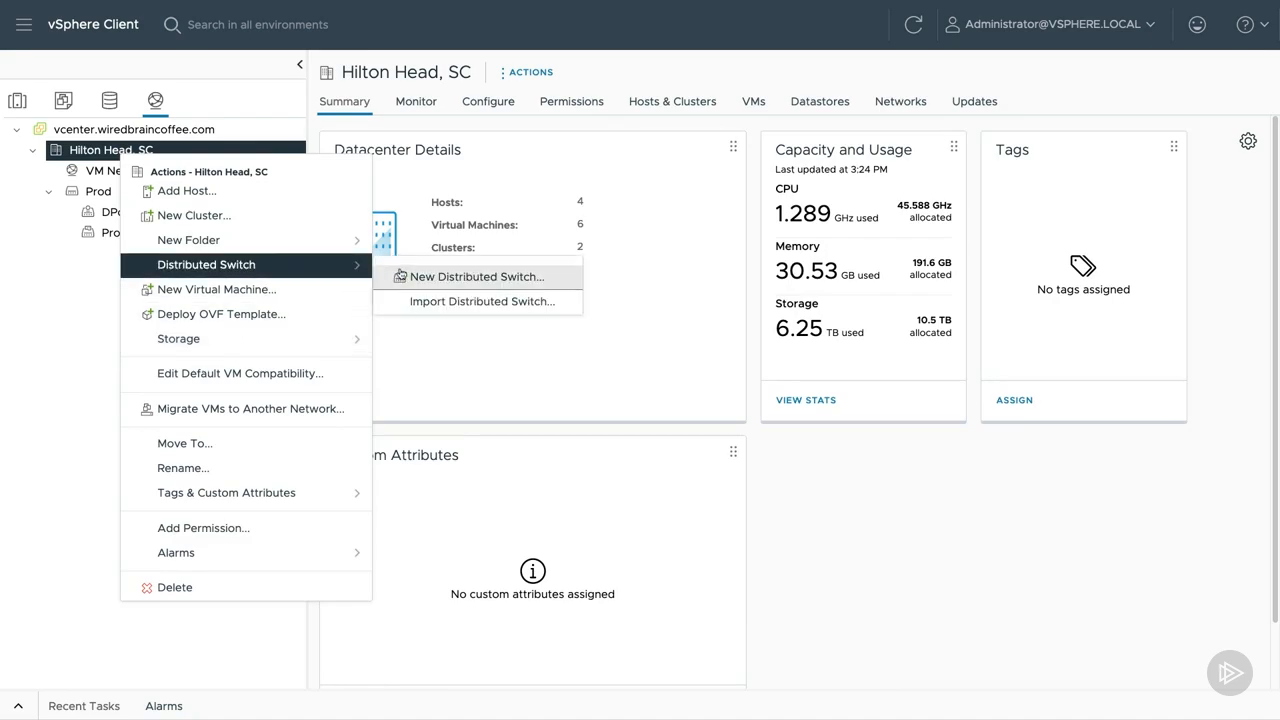
click(396, 272)
double_click(716, 190)
text(Storage)
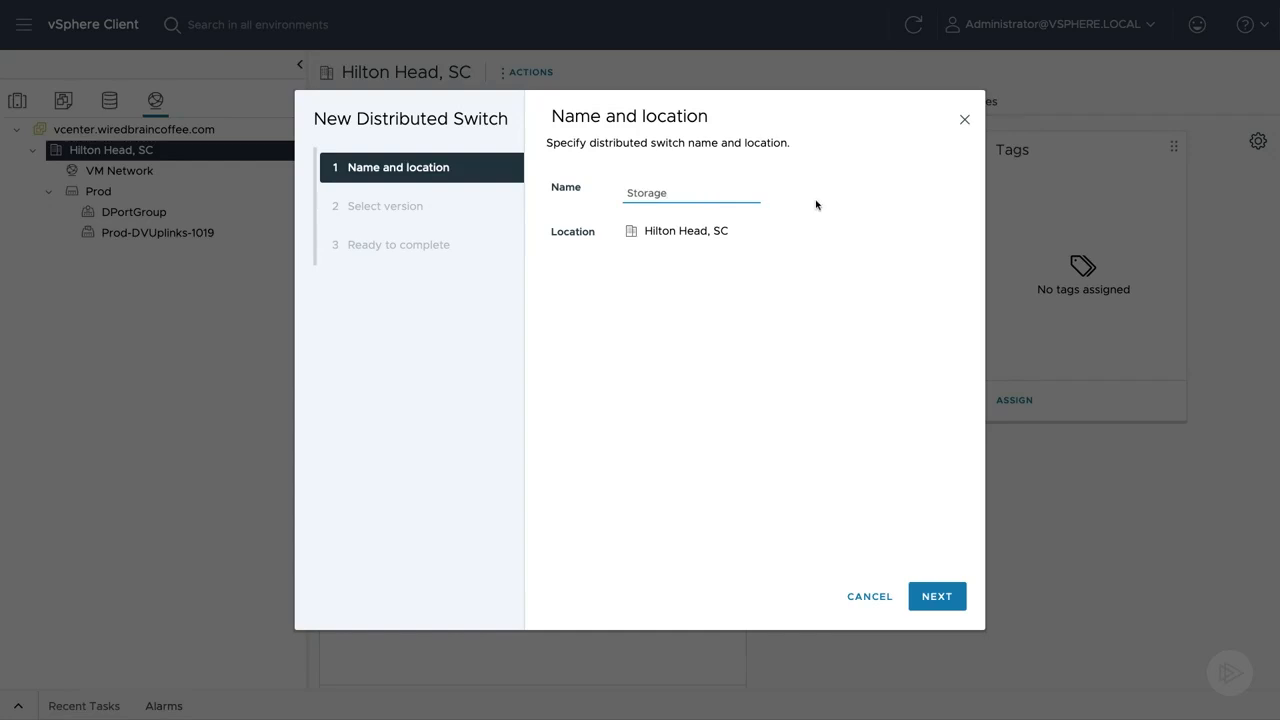
click(932, 596)
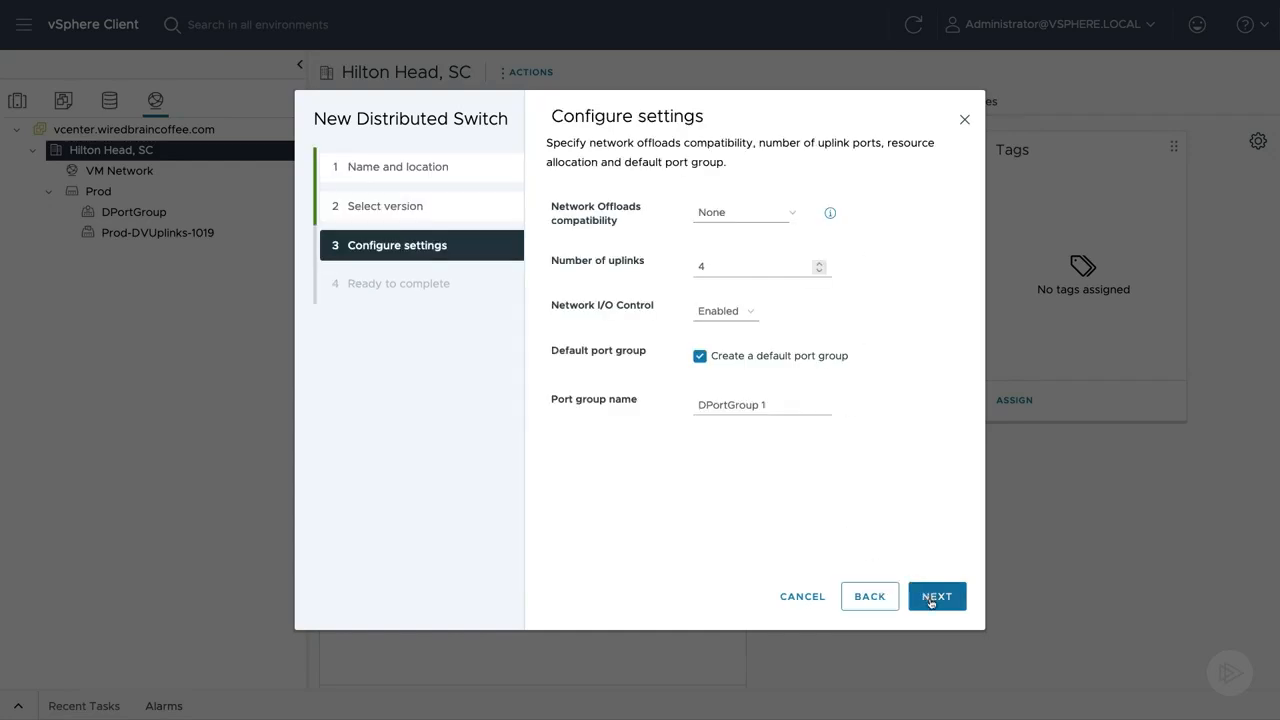
Create the Storage switch with 4 uplinks, Network I/O Control enabled and default port group DPortGroup-Storage, and expand it in the inventory.
click(790, 405)
key(BackSpace)
text(Storage)
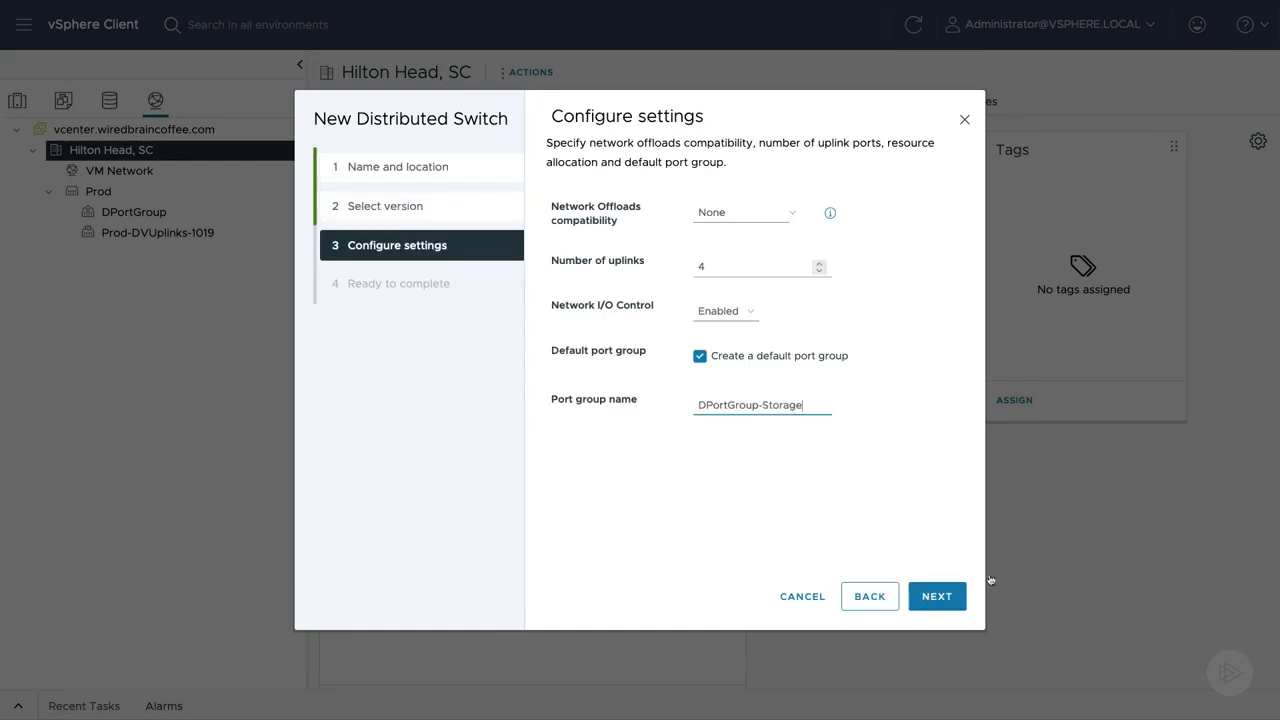
click(937, 600)
click(934, 600)
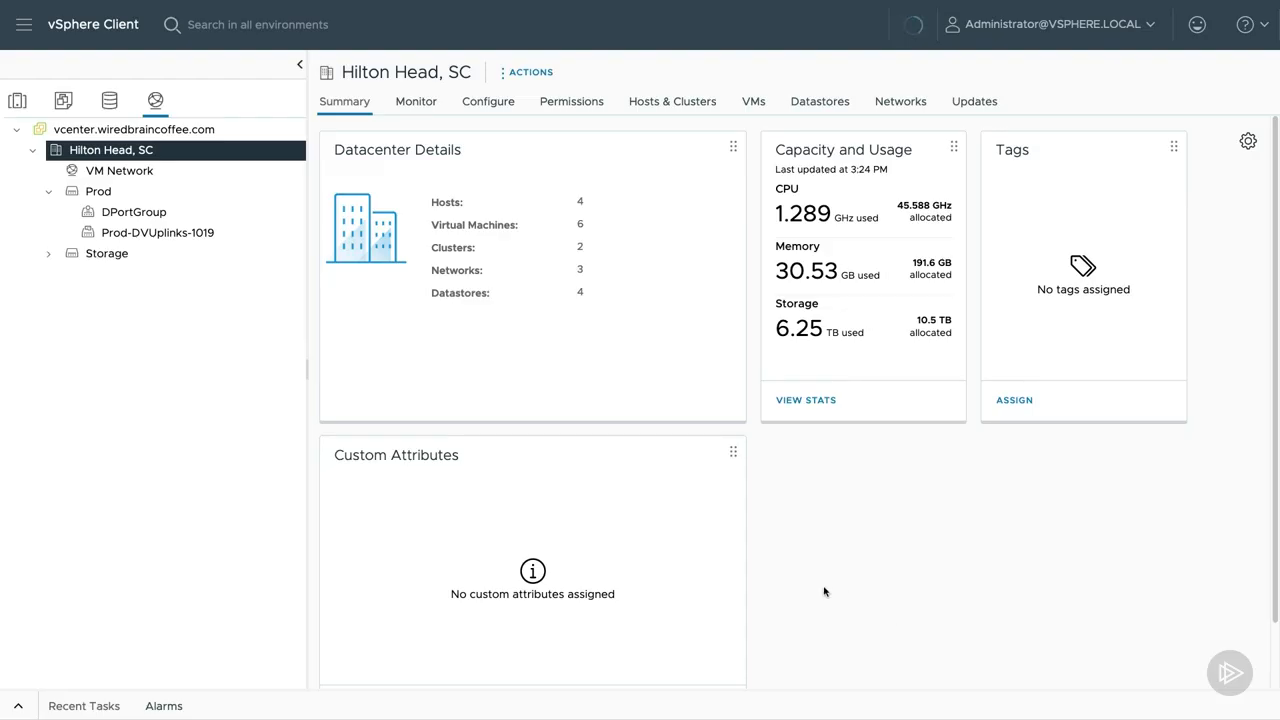
click(47, 257)
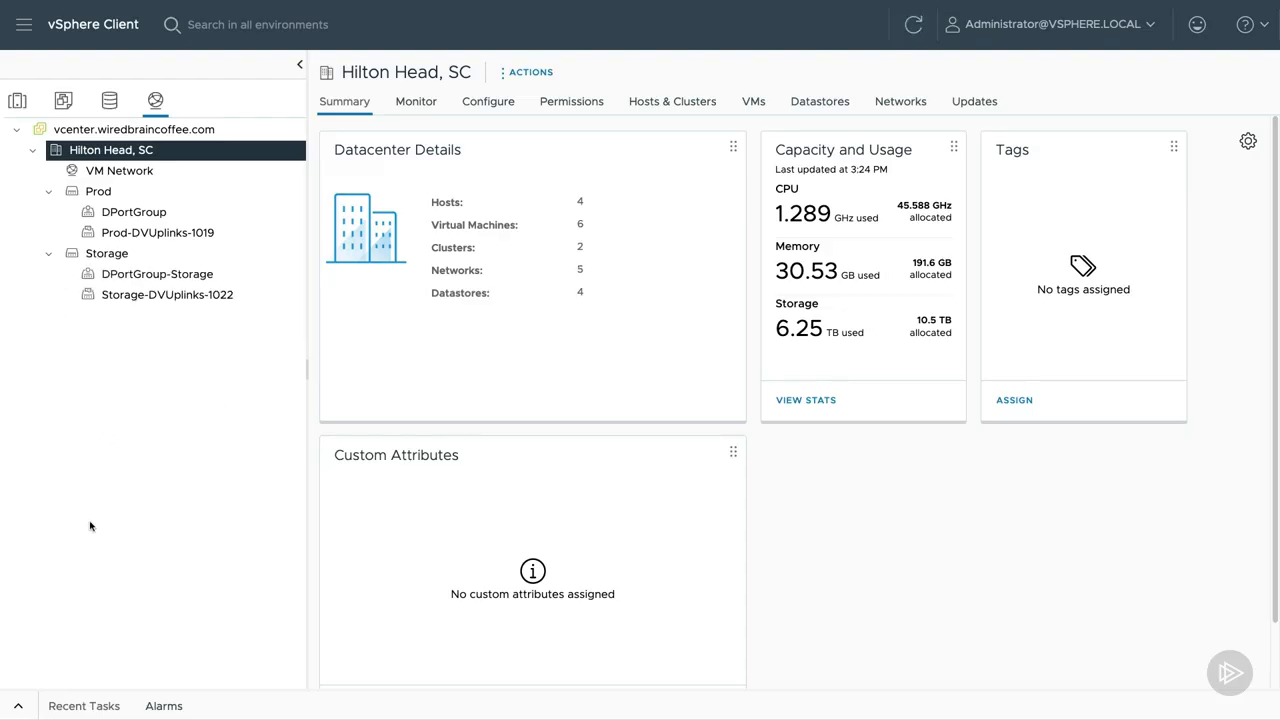